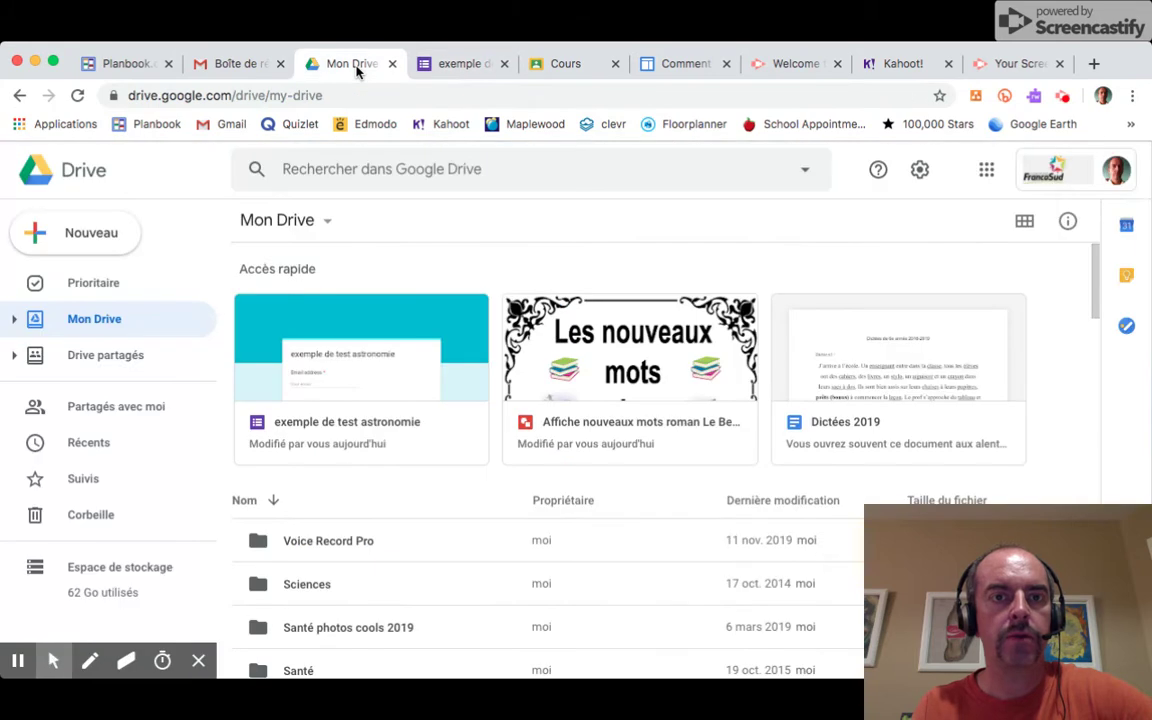
left_click(95, 235)
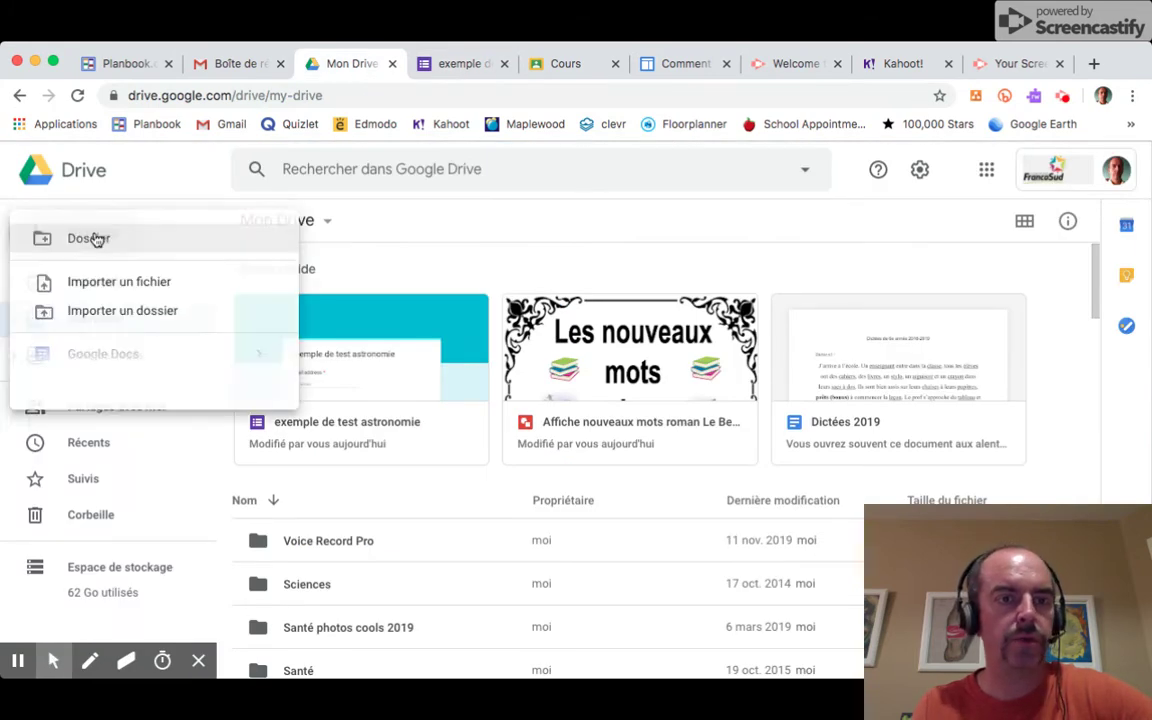
mouse_move(140, 453)
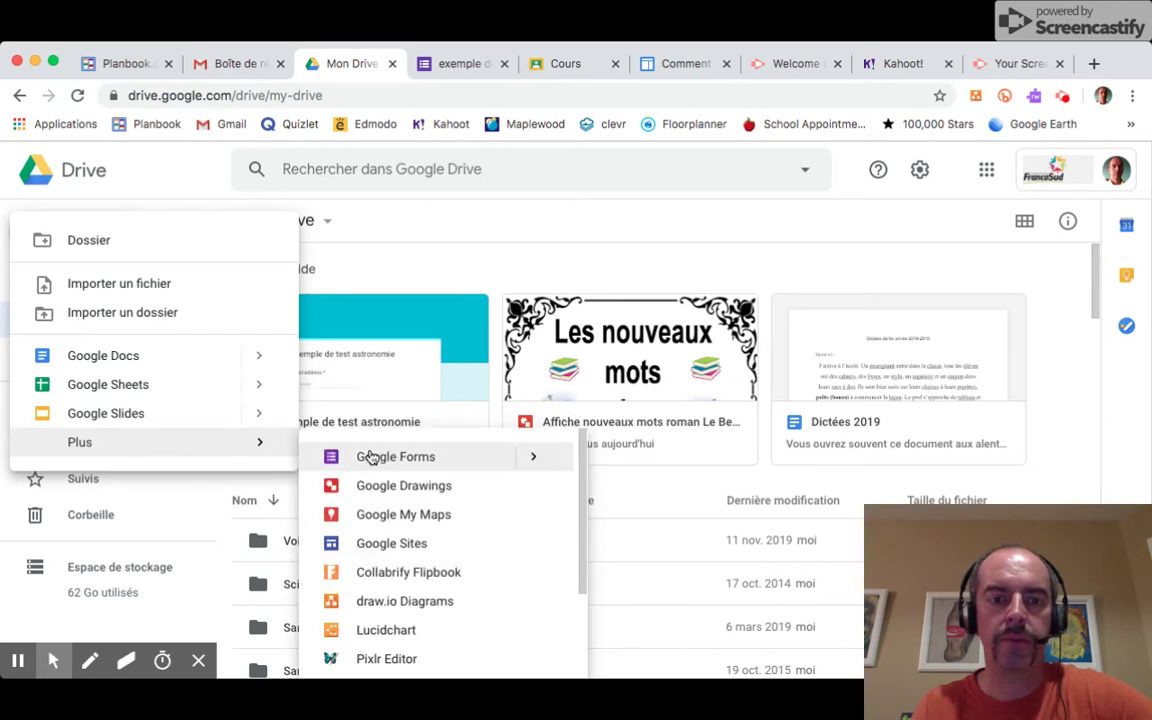
left_click(470, 260)
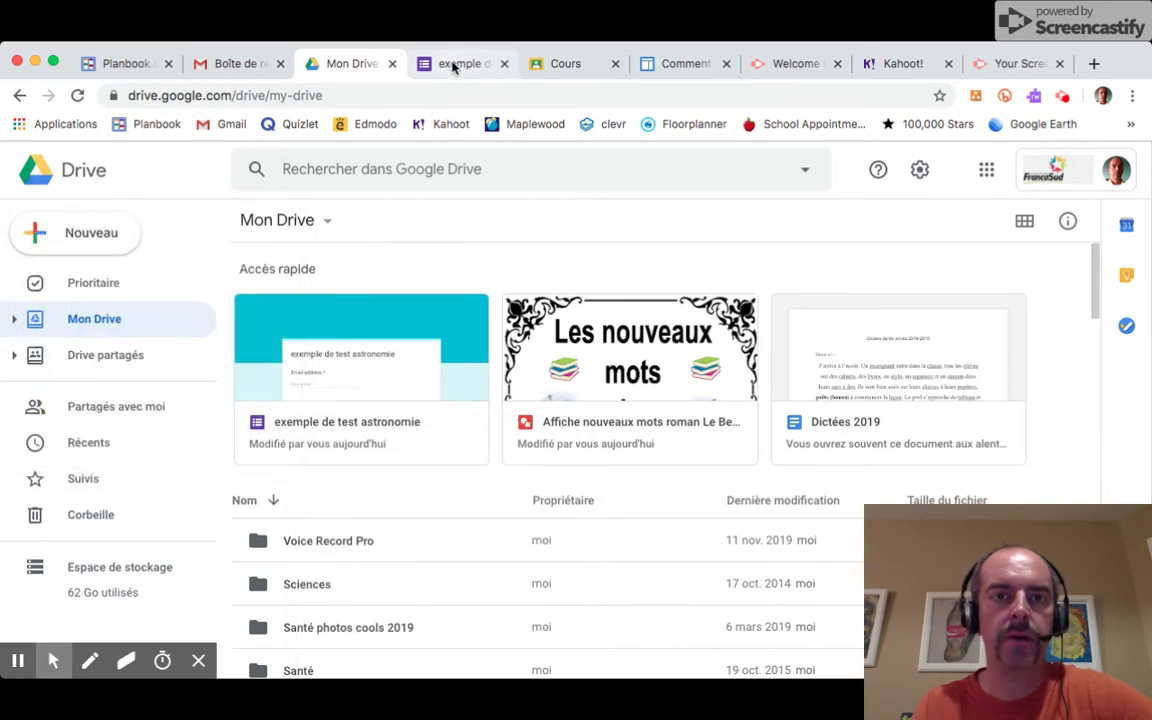
Step: Switch to the open form "exemple de test astronomie" and look over its title and file name
left_click(455, 65)
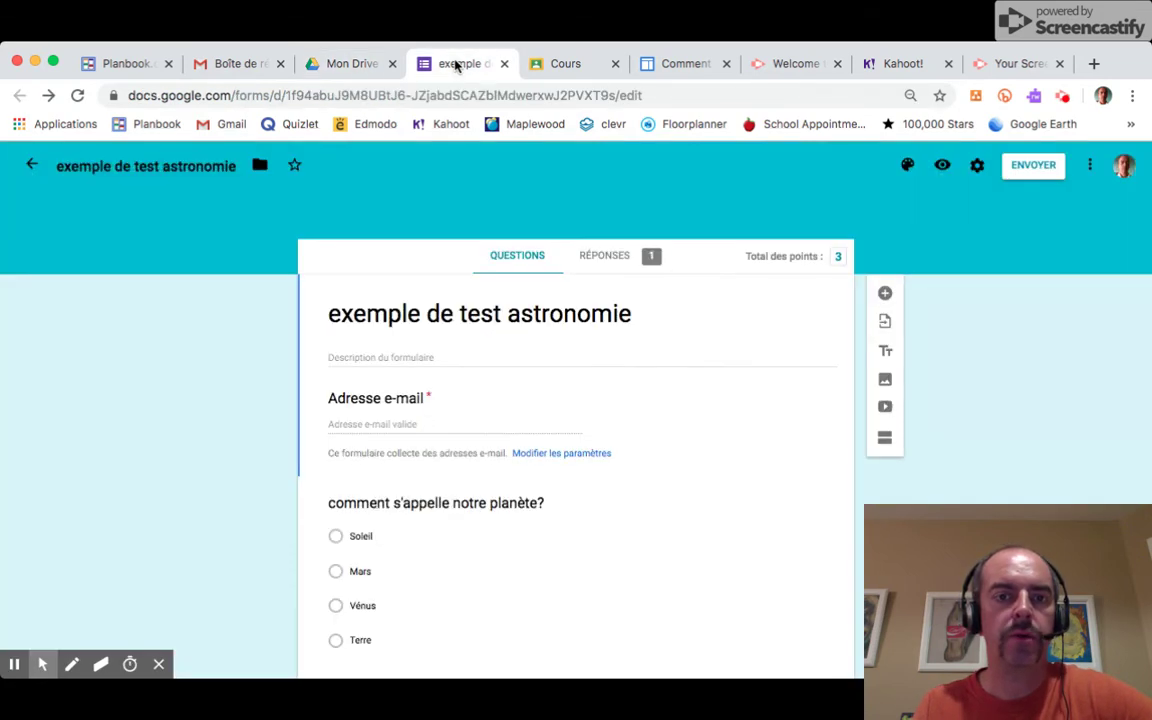
left_click(406, 313)
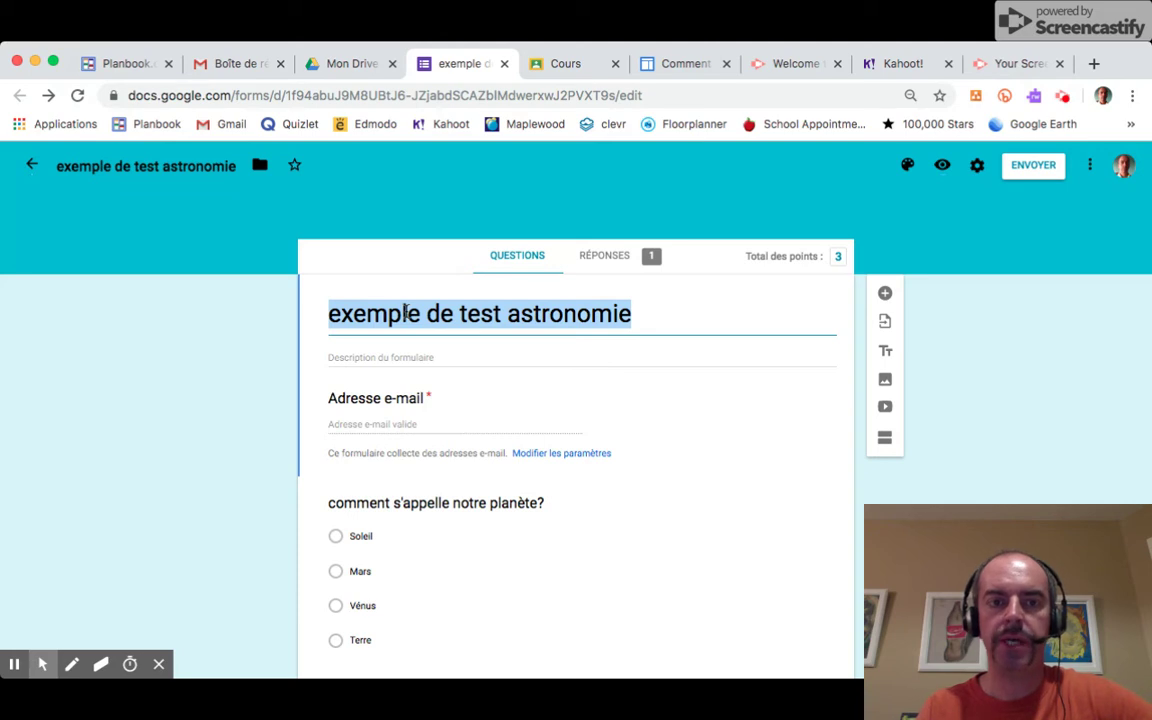
left_click(161, 167)
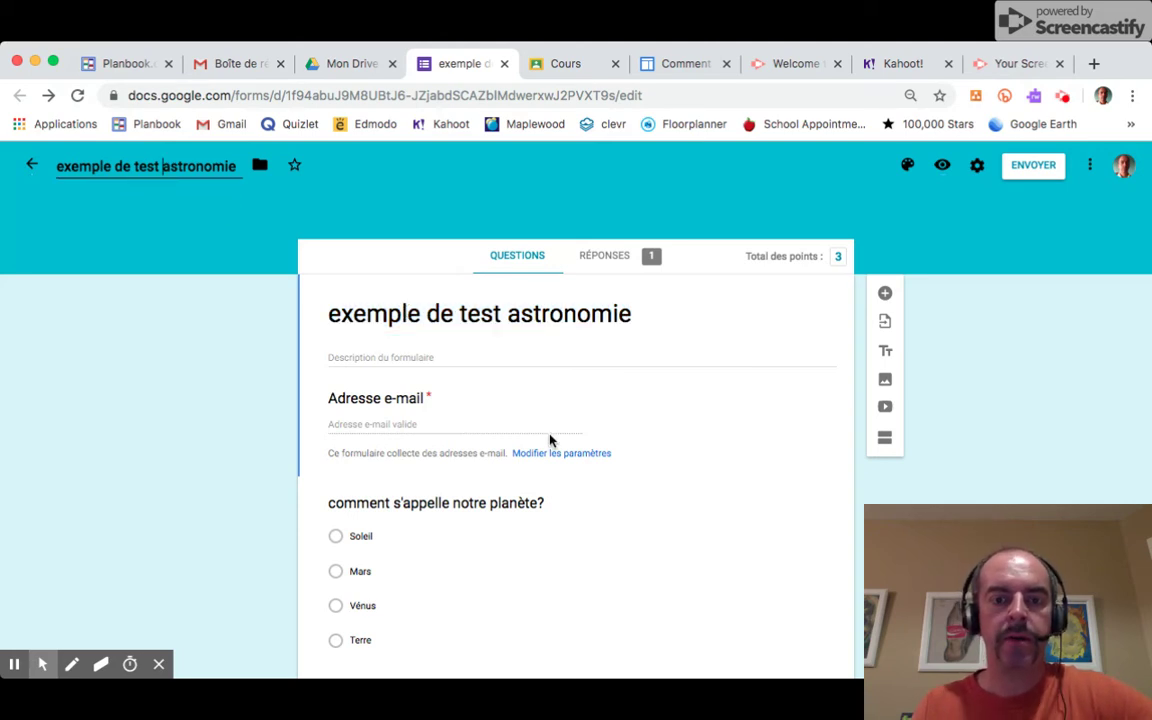
scroll(548, 436, "down", 1)
scroll(548, 437, "up", 1)
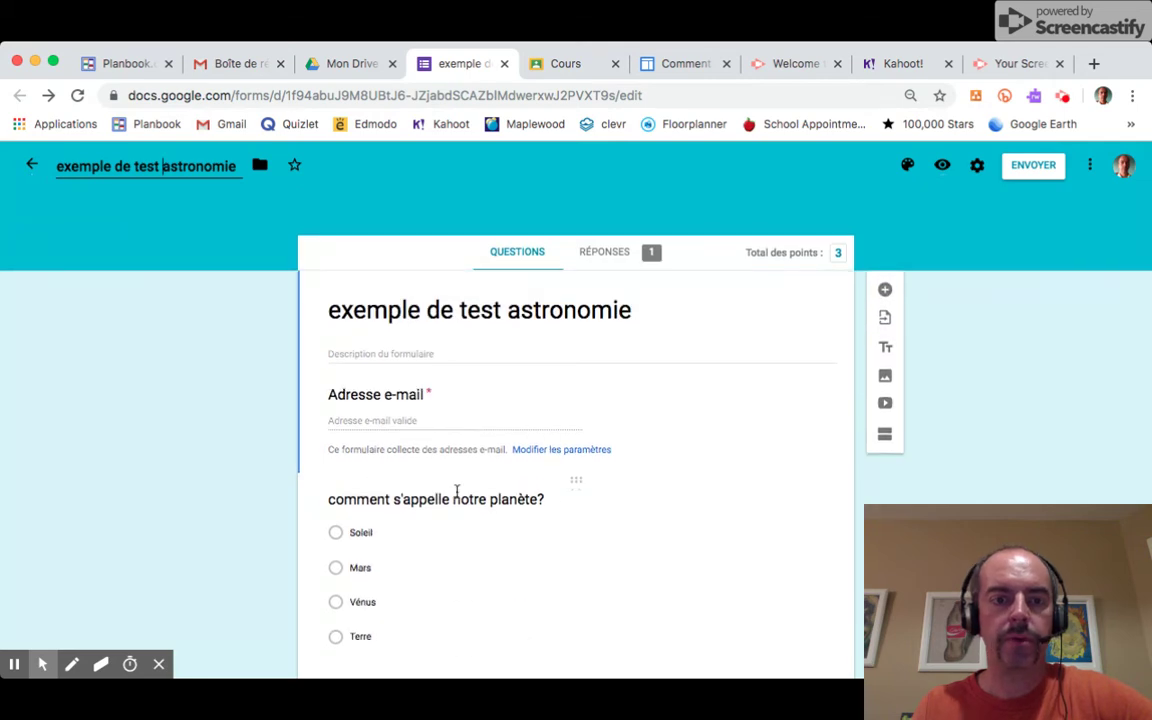
Step: Open the question "comment s'appelle notre planète?" for editing, review the available question types and choose Choix multiples
scroll(457, 493, "down", 1)
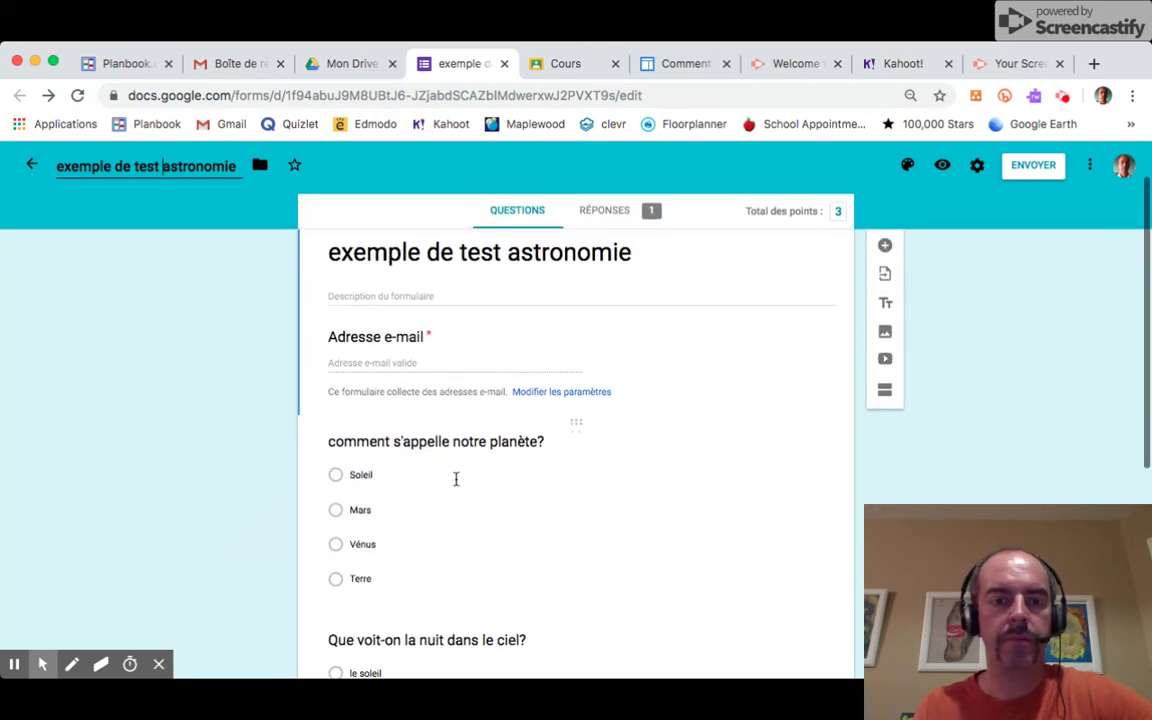
left_click(456, 445)
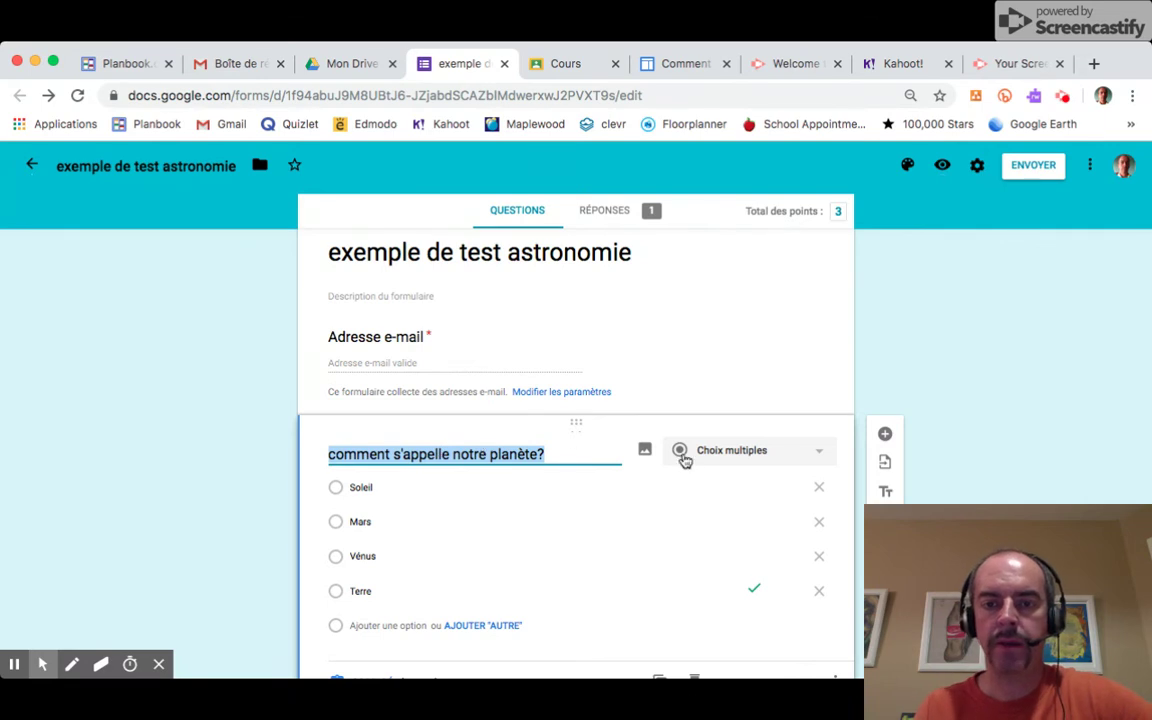
left_click(779, 455)
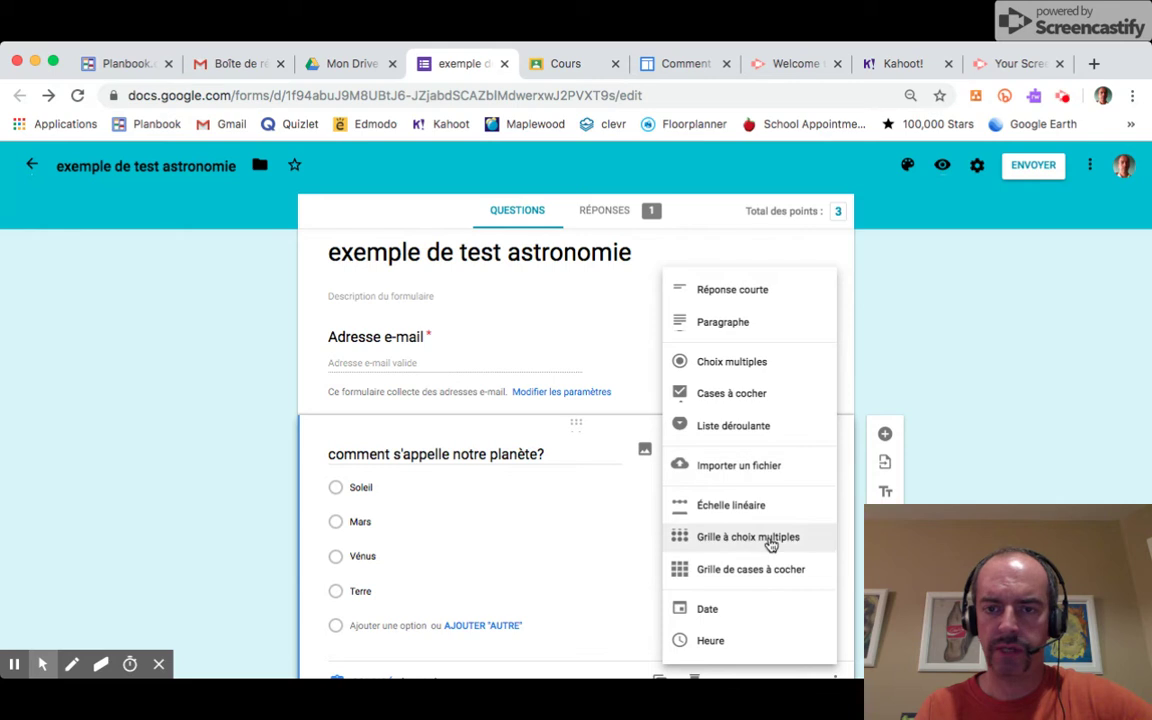
left_click(758, 366)
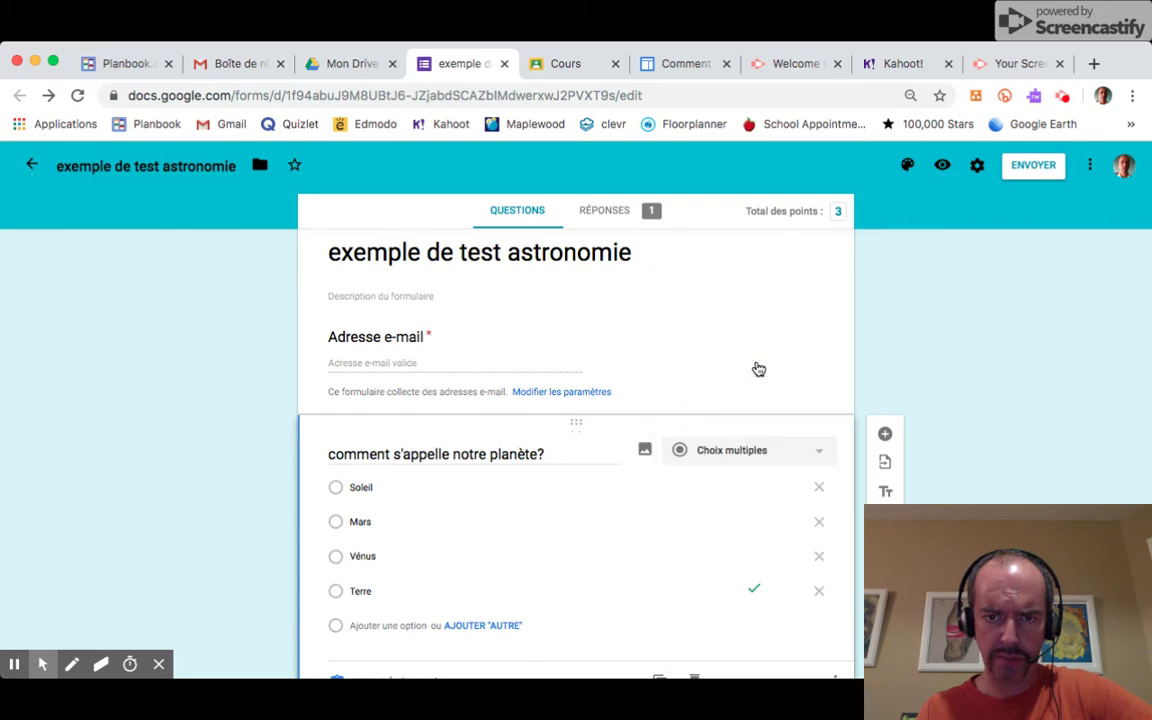
scroll(468, 506, "down", 2)
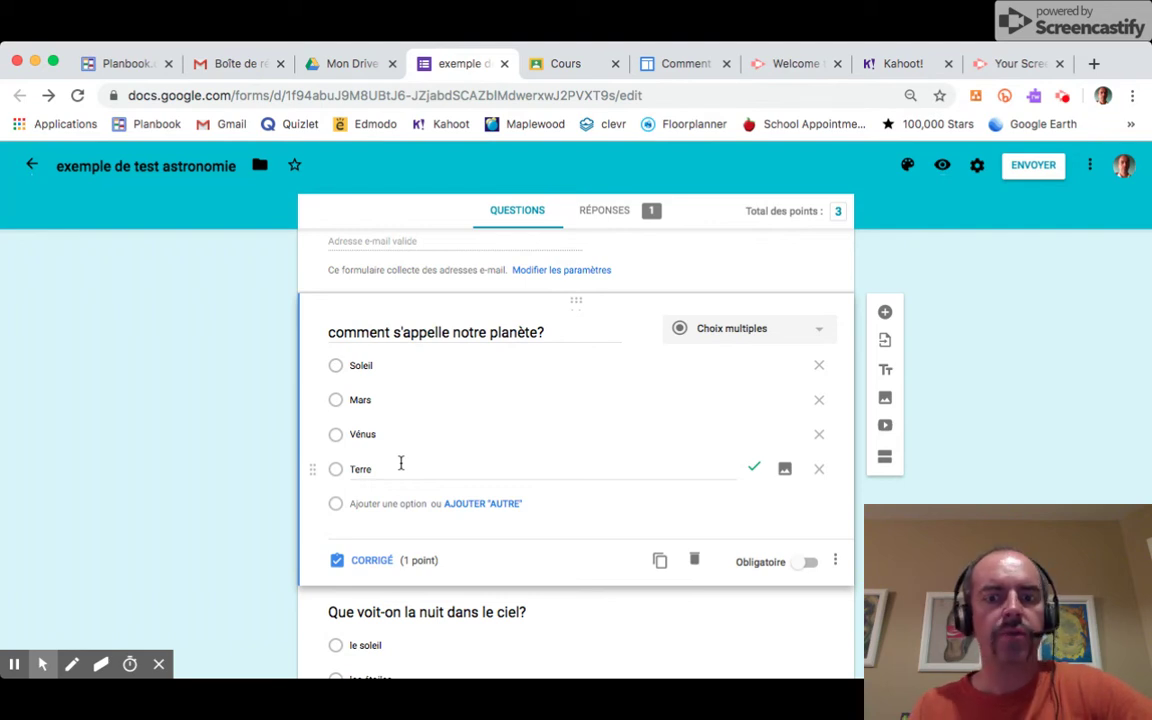
Step: In the form's general settings, have email addresses collected, with the sending of response copies turned off
left_click(978, 167)
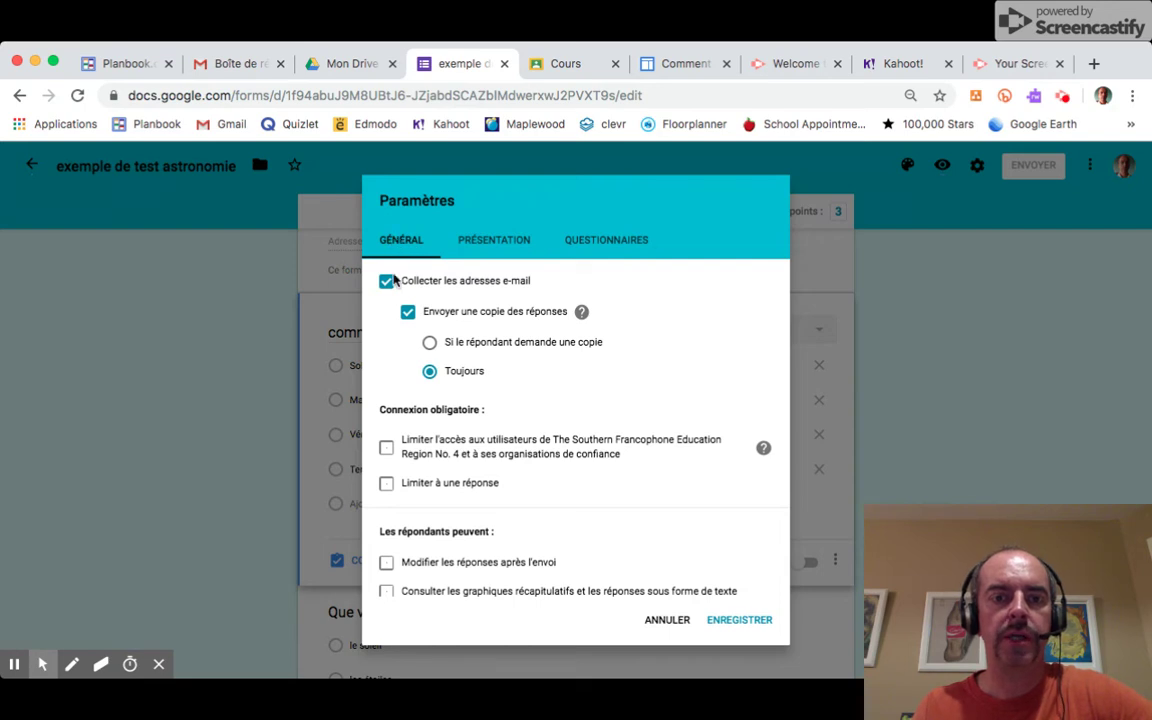
left_click(385, 284)
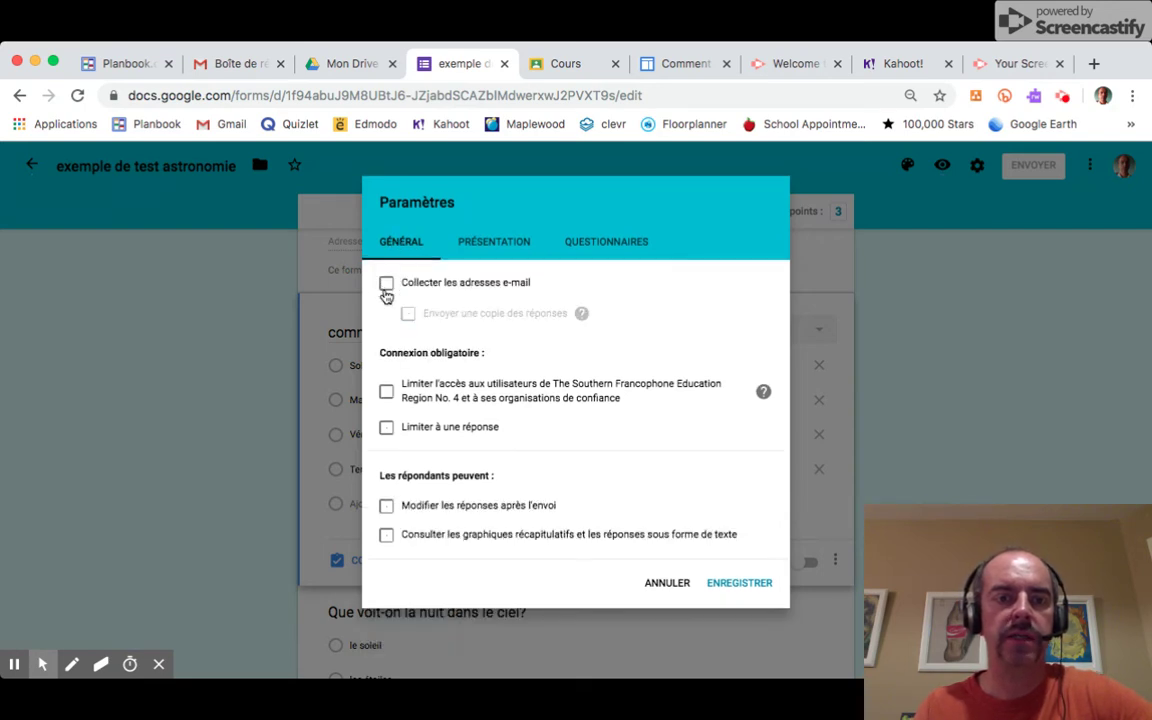
left_click(386, 285)
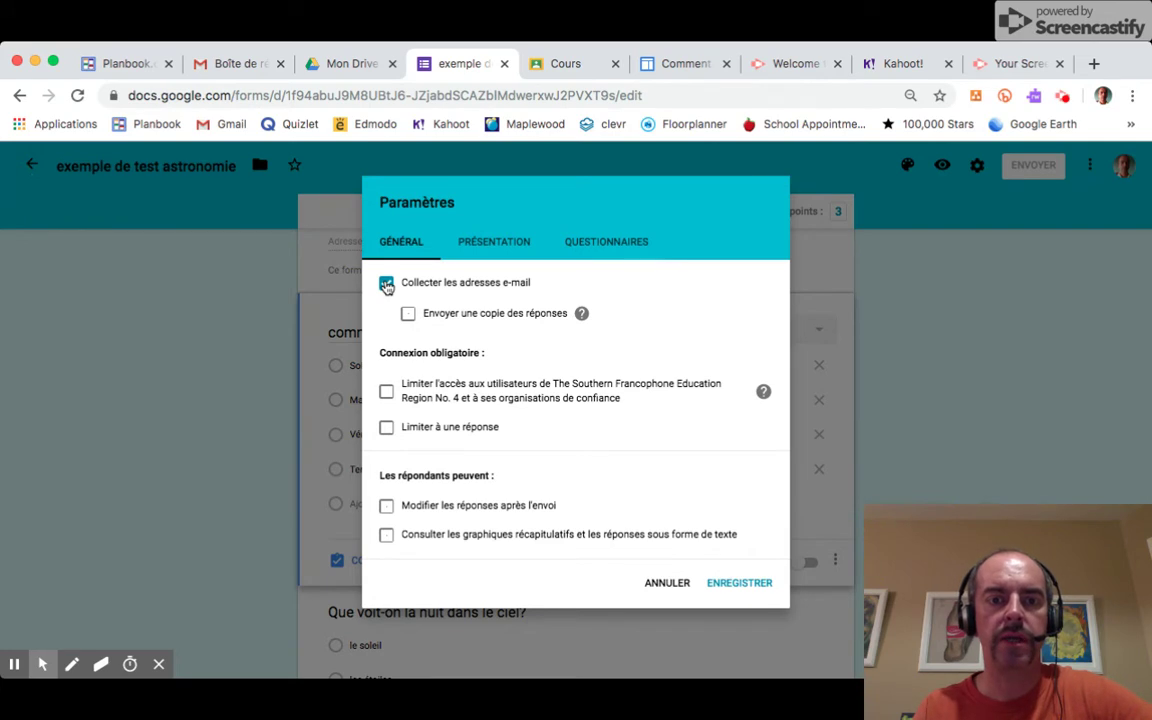
scroll(399, 355, "down", 2)
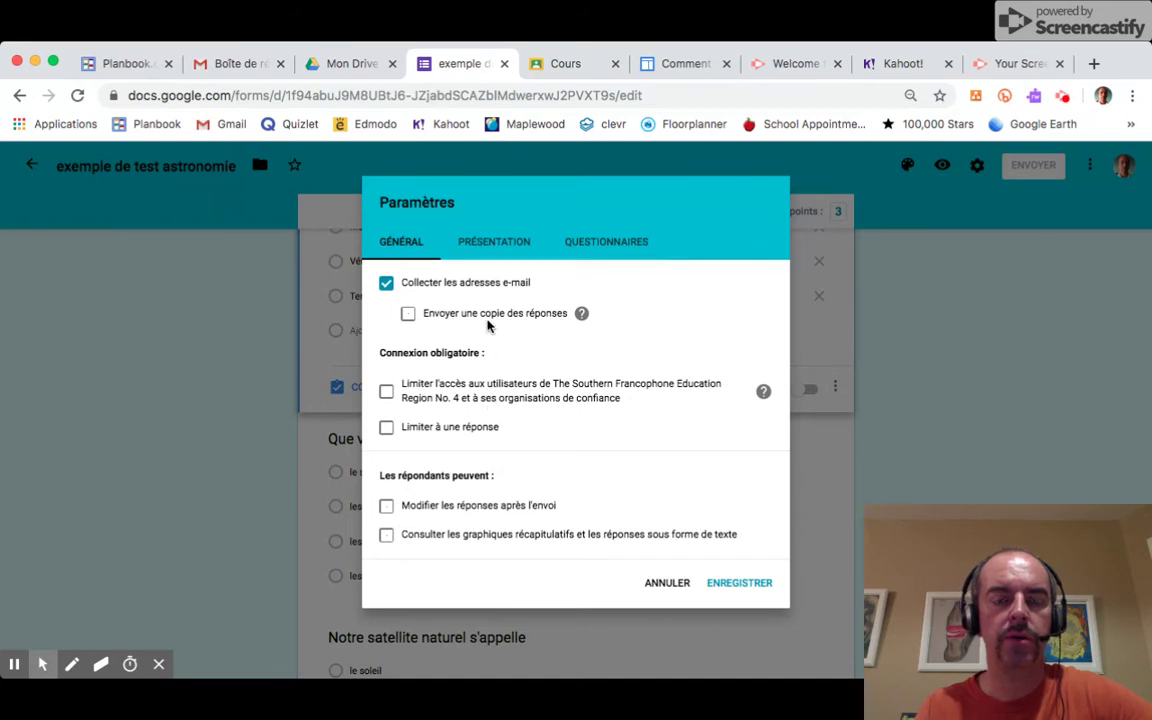
Step: Look at the presentation settings, make sure the form is converted to a questionnaire, and save the settings
left_click(495, 240)
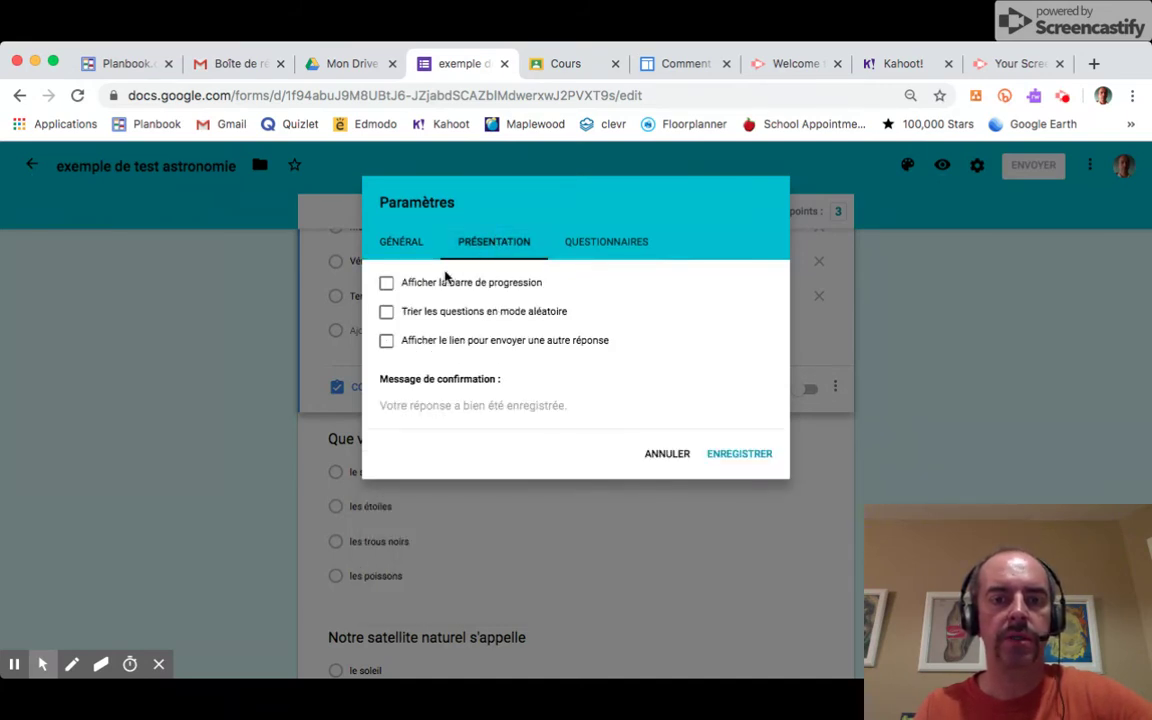
left_click(598, 238)
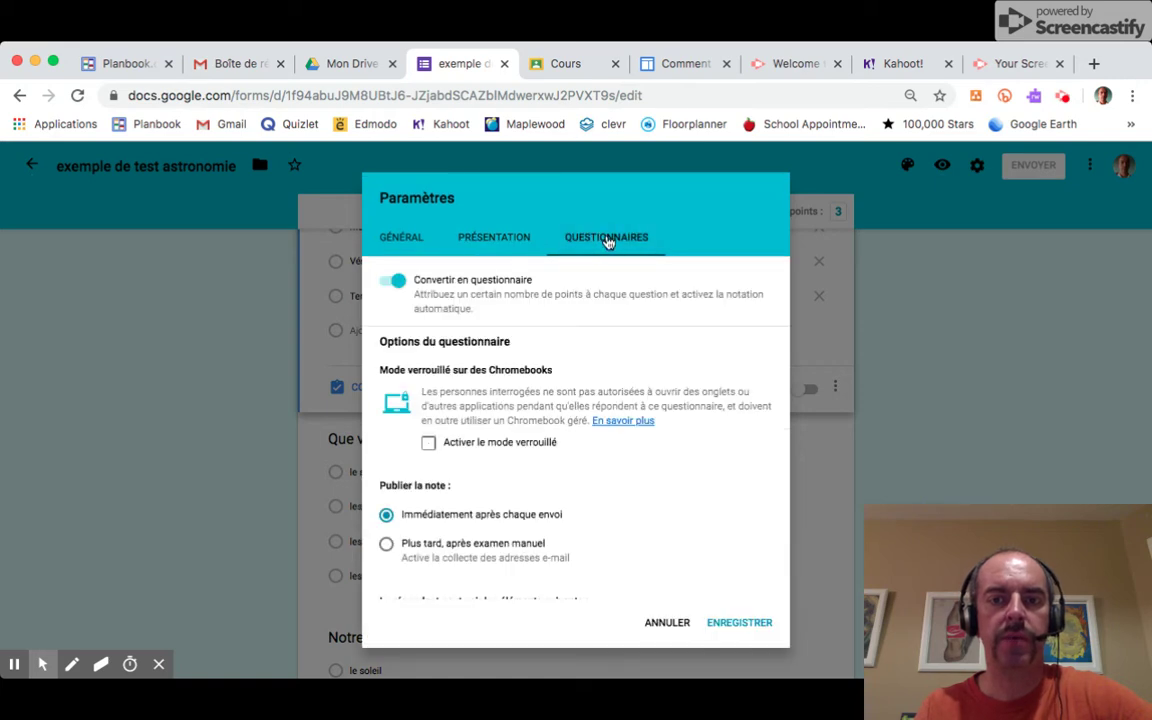
left_click(396, 286)
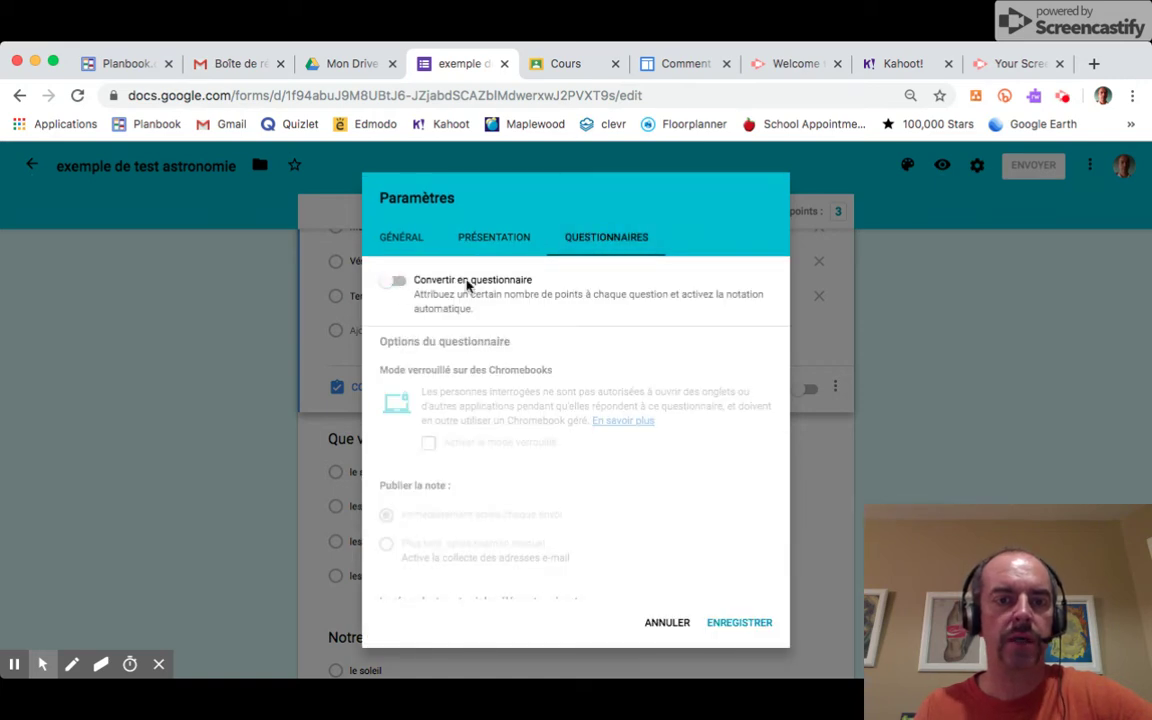
left_click(390, 285)
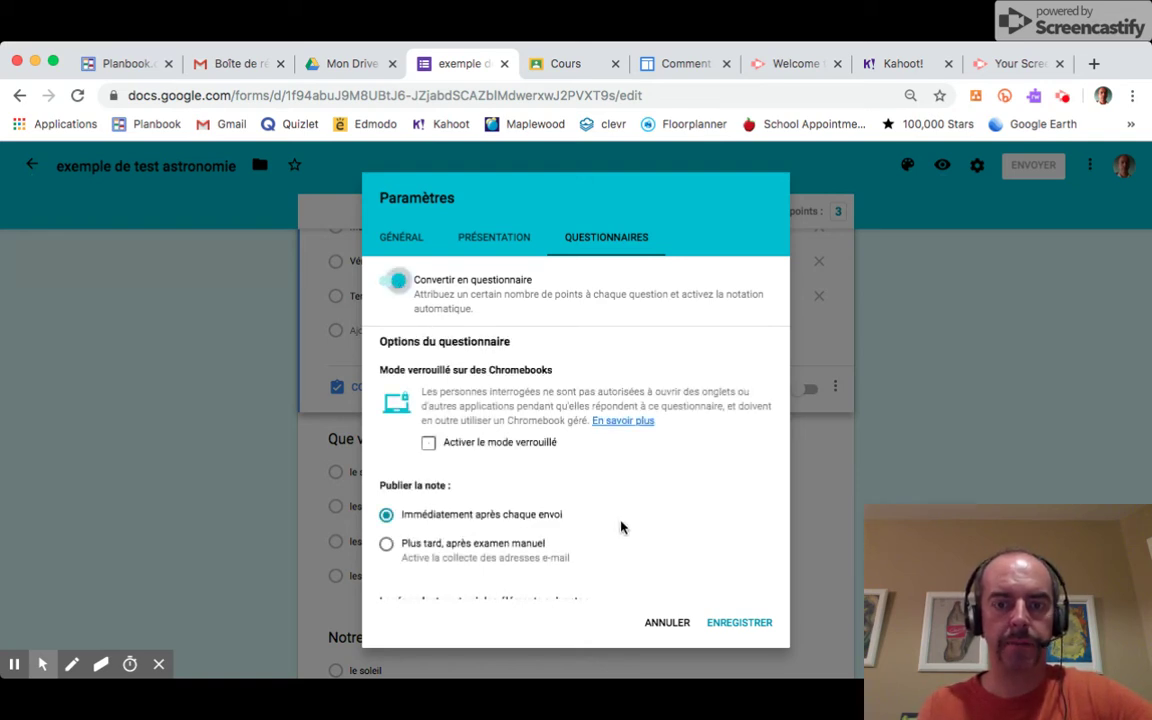
left_click(739, 623)
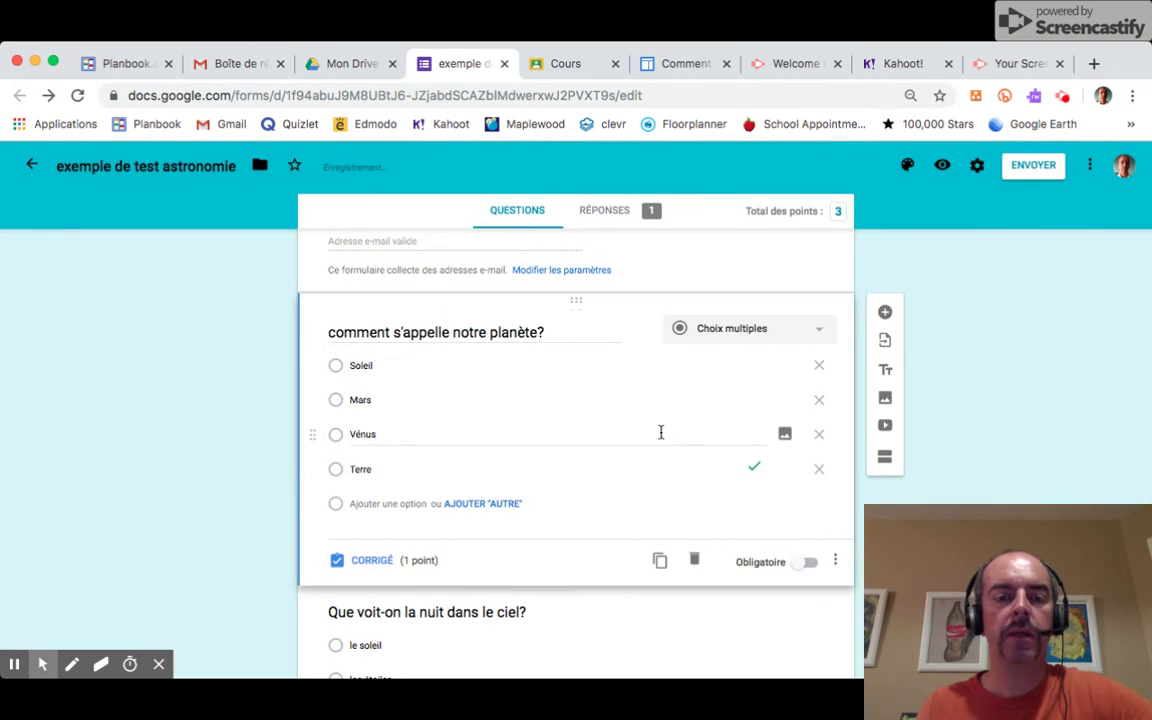
Step: Add a multiple-choice question below the planet question, worded "Quelle est la couleur du ciel la nuit?"
scroll(661, 432, "down", 2)
scroll(681, 507, "down", 2)
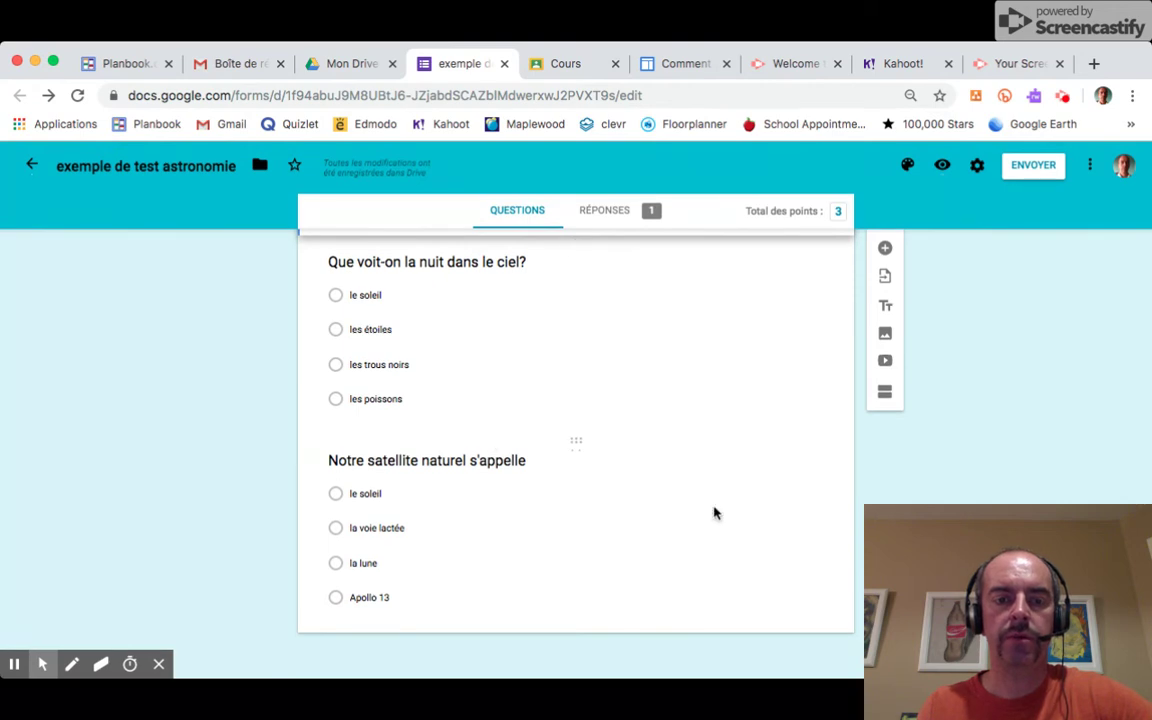
scroll(473, 365, "up", 3)
scroll(473, 365, "down", 4)
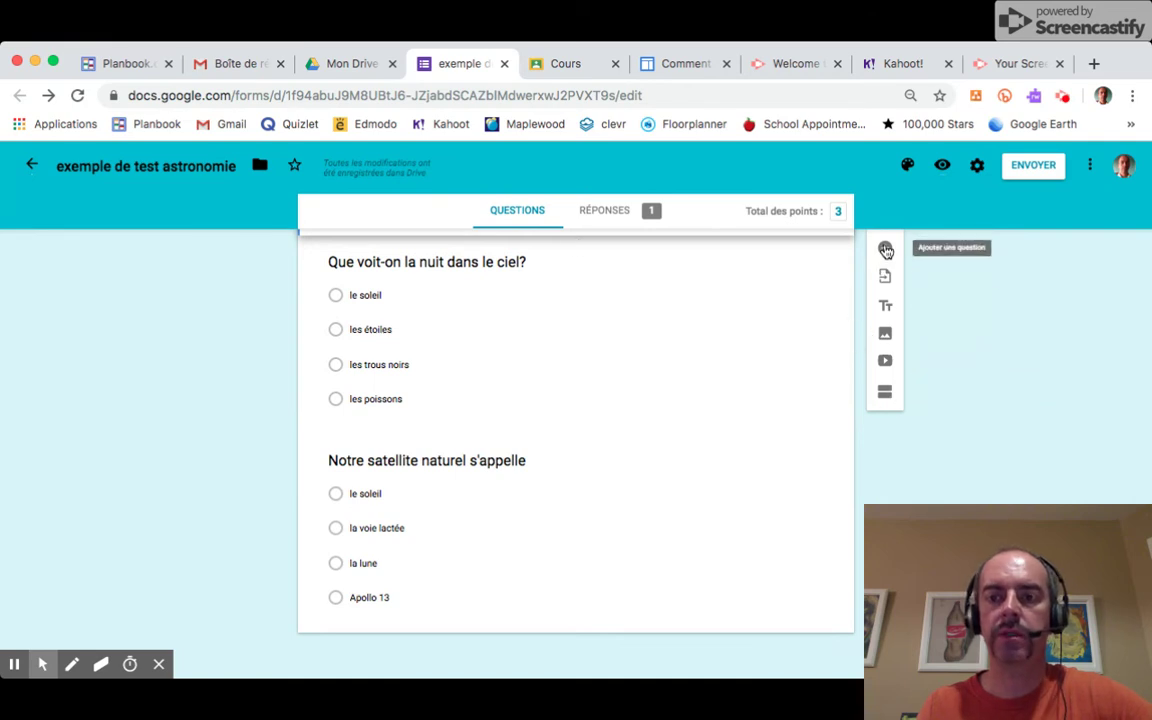
left_click(885, 250)
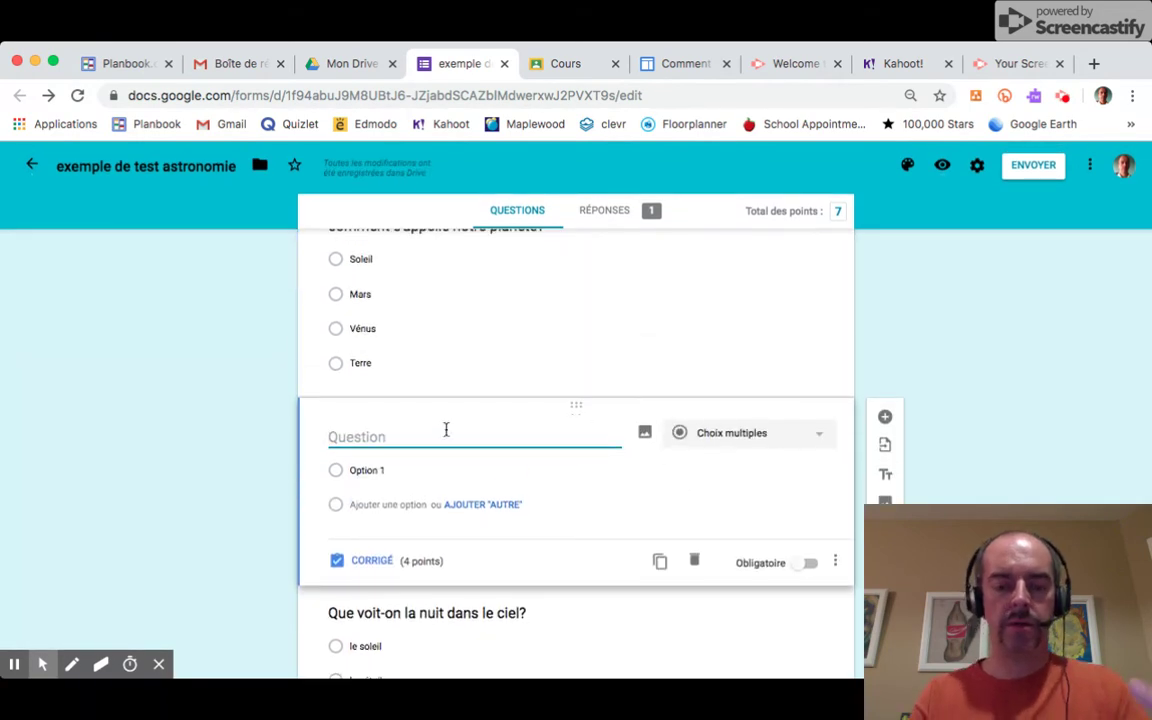
type("Que")
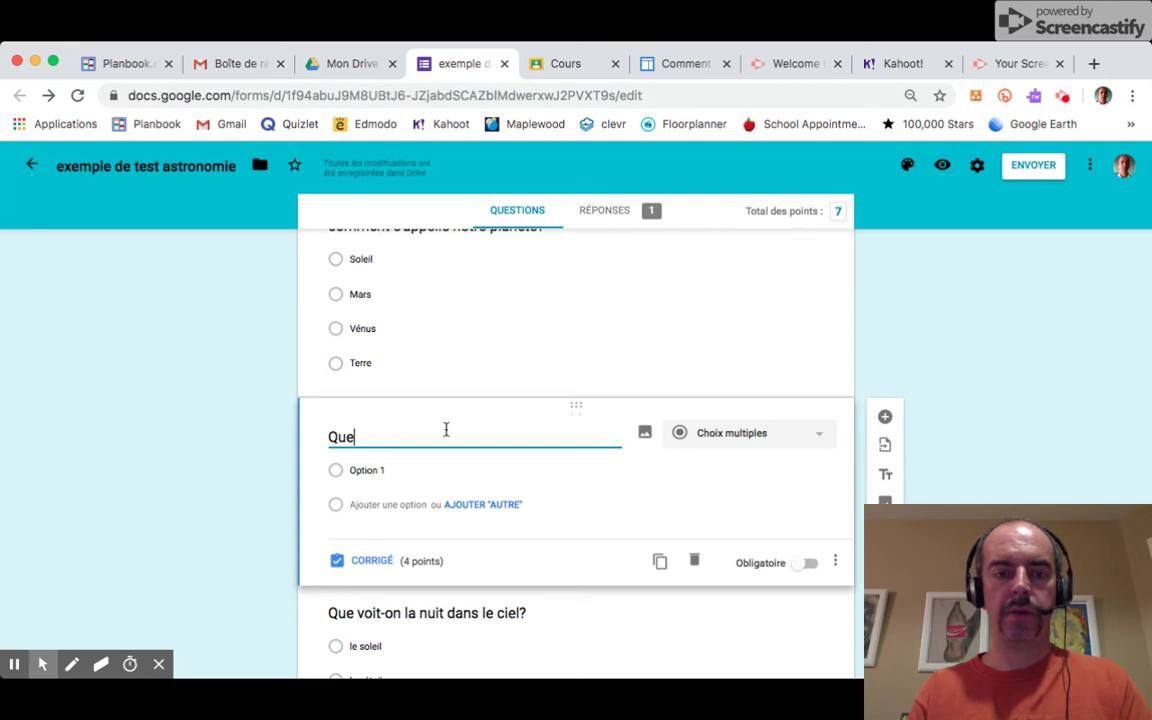
type("lle est la couleur")
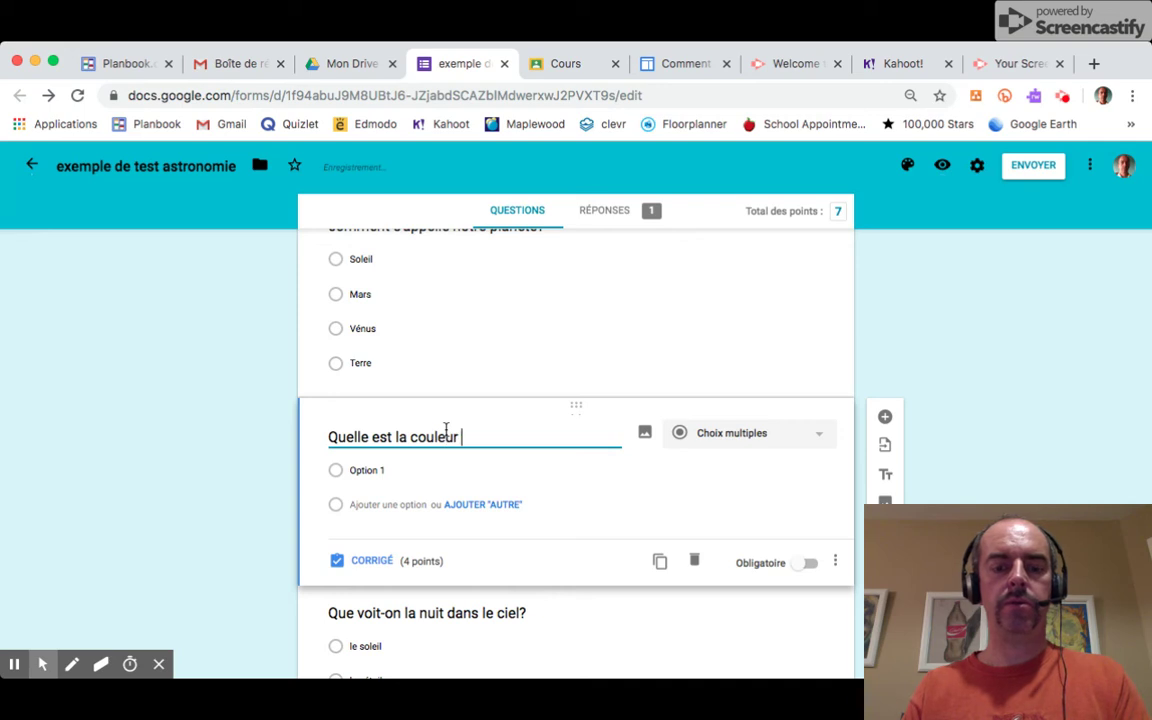
type(" du ciel la nuit?")
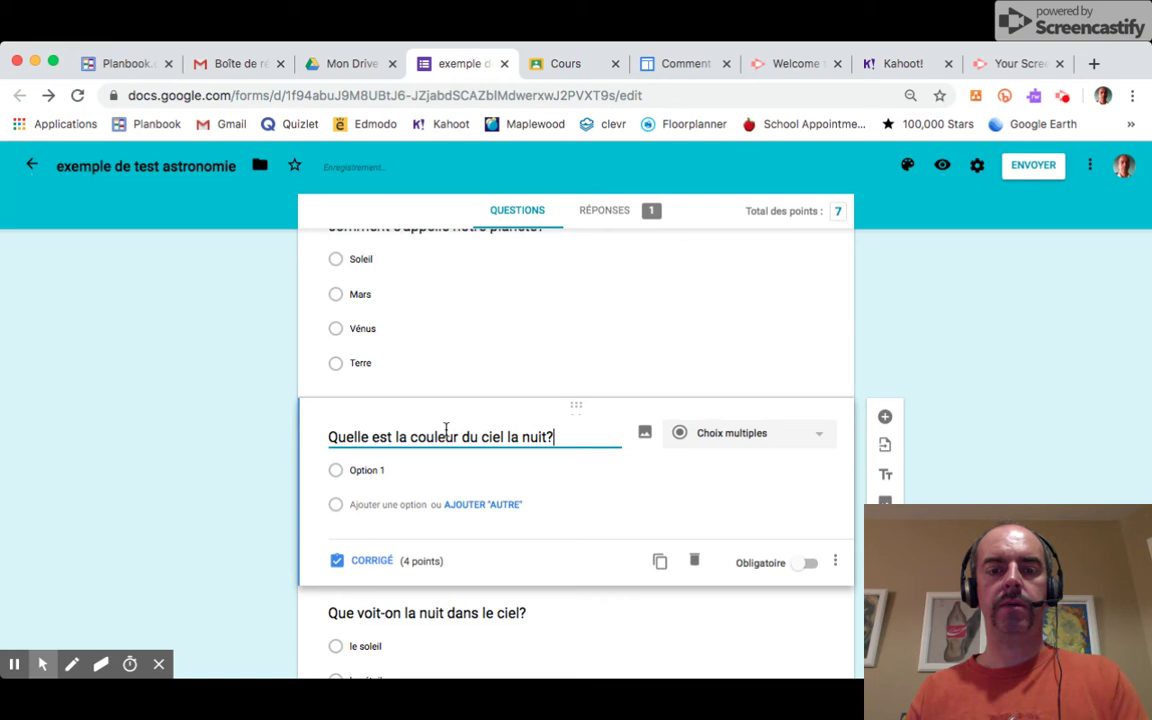
Step: Enter the four answer options bleu, vert, rose and noir for the night sky question
left_click(365, 467)
type("bleu")
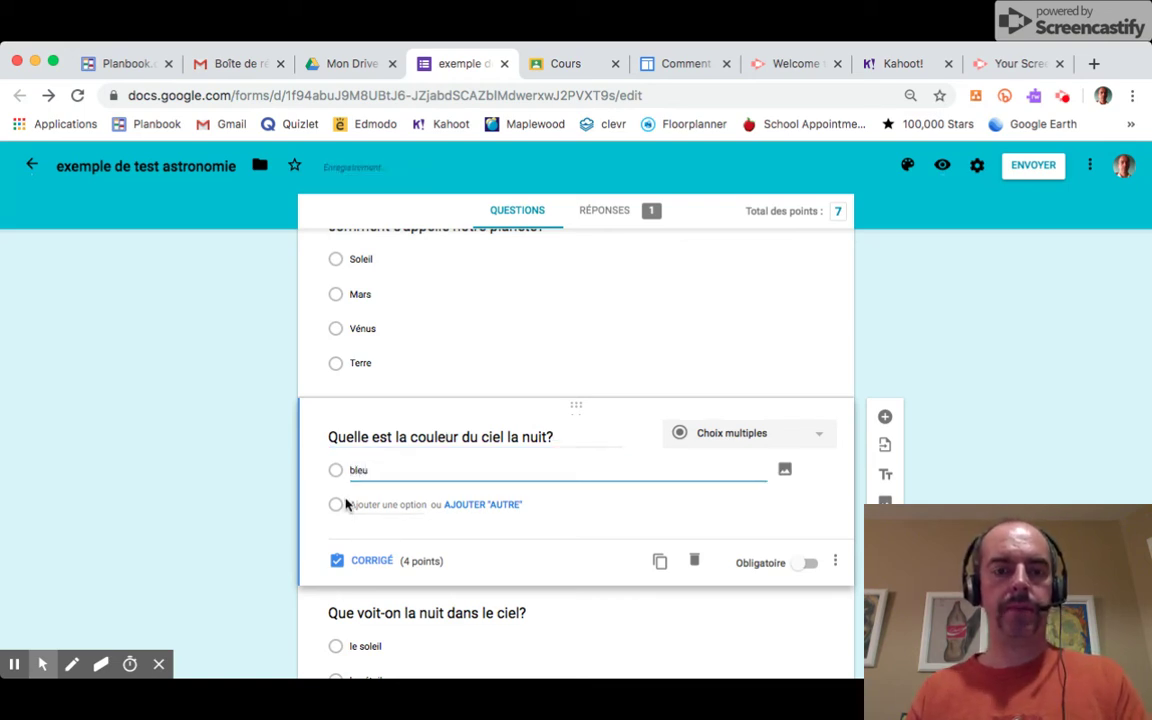
left_click(375, 504)
type("vert")
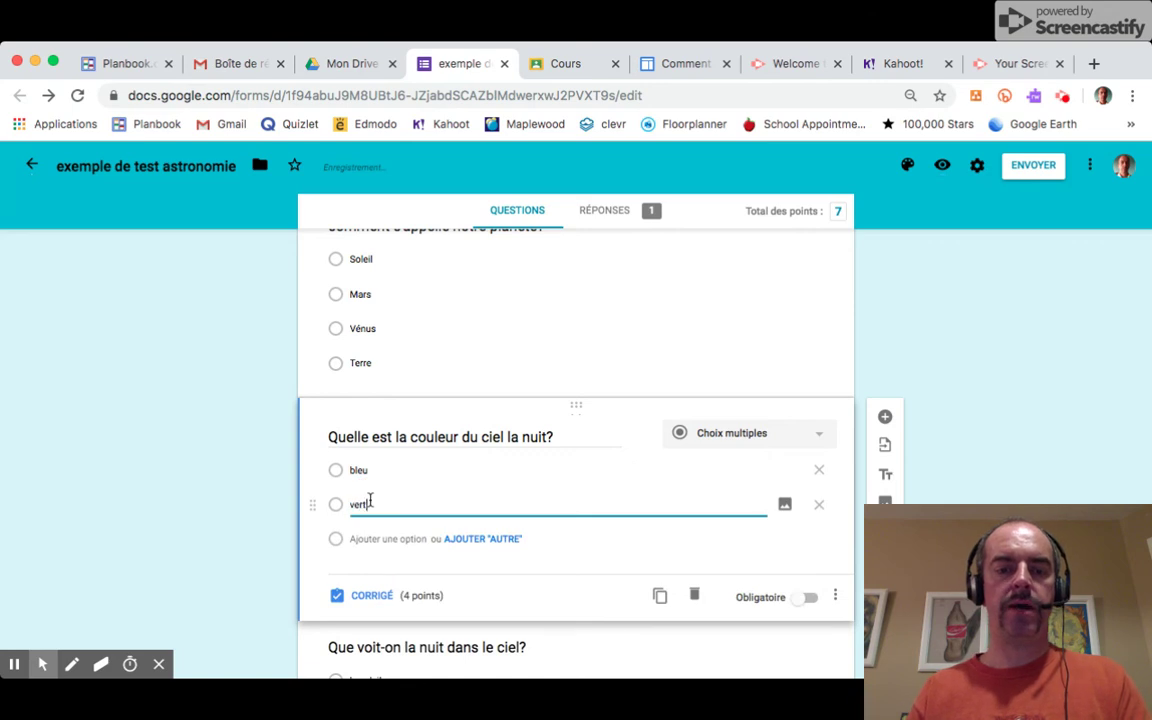
left_click(378, 538)
type("rose")
left_click(370, 574)
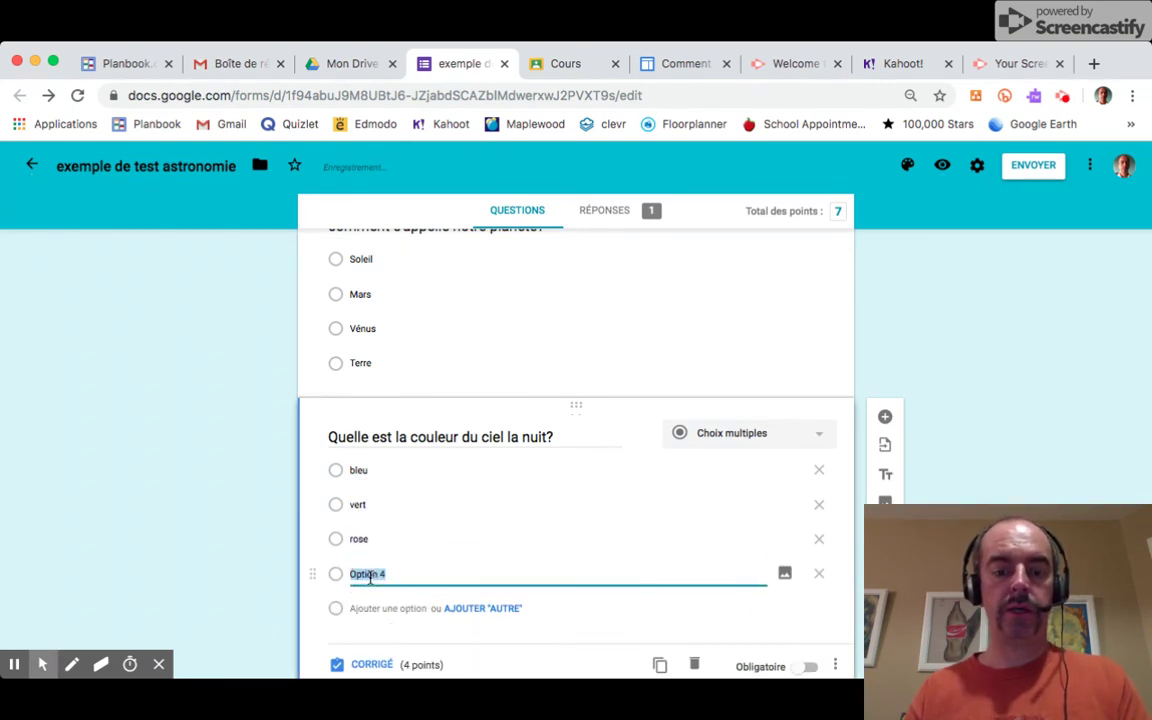
type("noir")
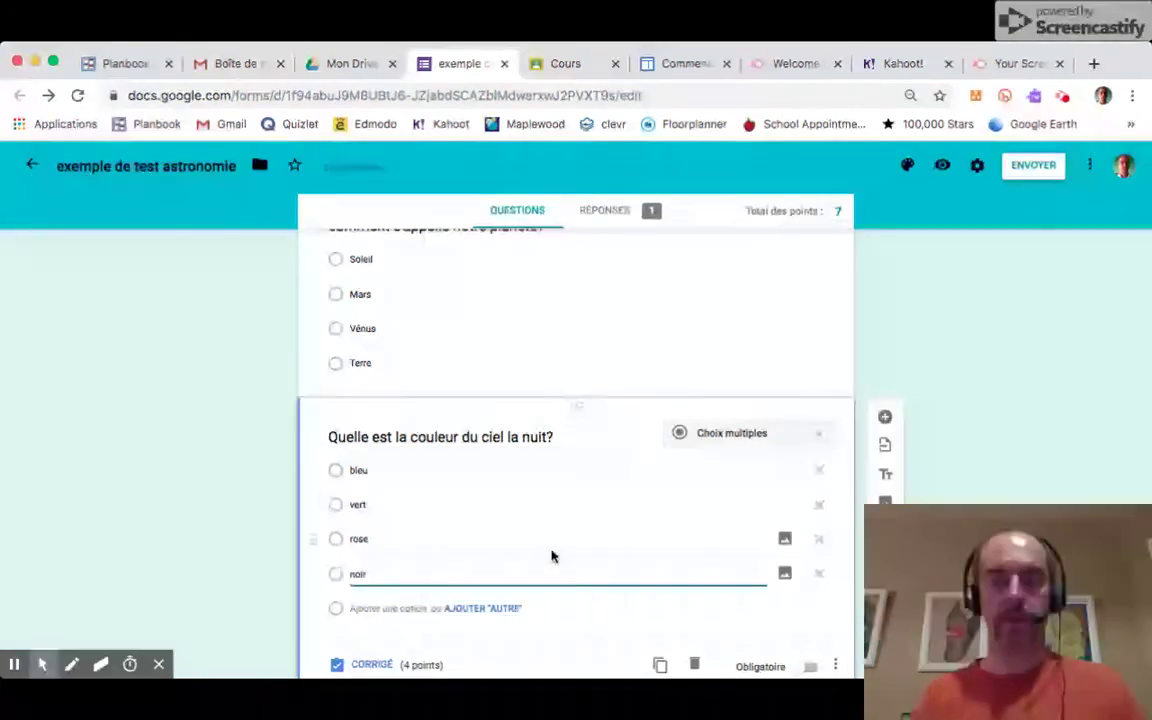
Step: In the night sky question's answer key, mark noir as the correct answer and set its value to 1 point
scroll(705, 564, "down", 2)
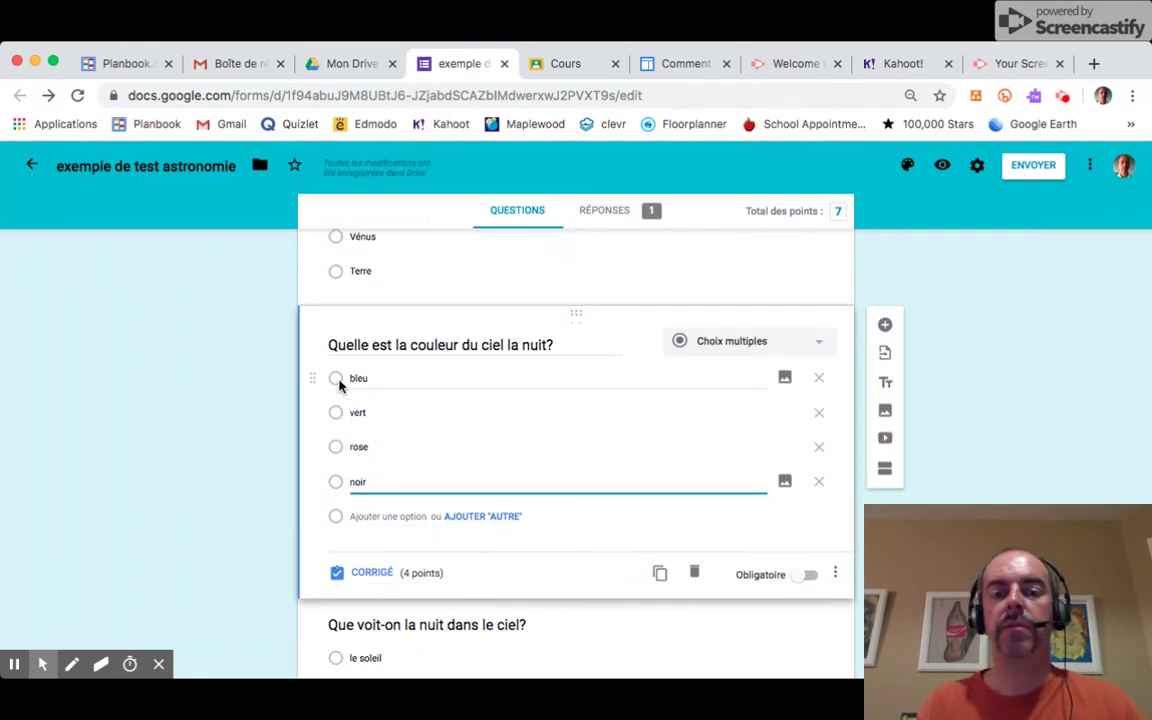
left_click(368, 574)
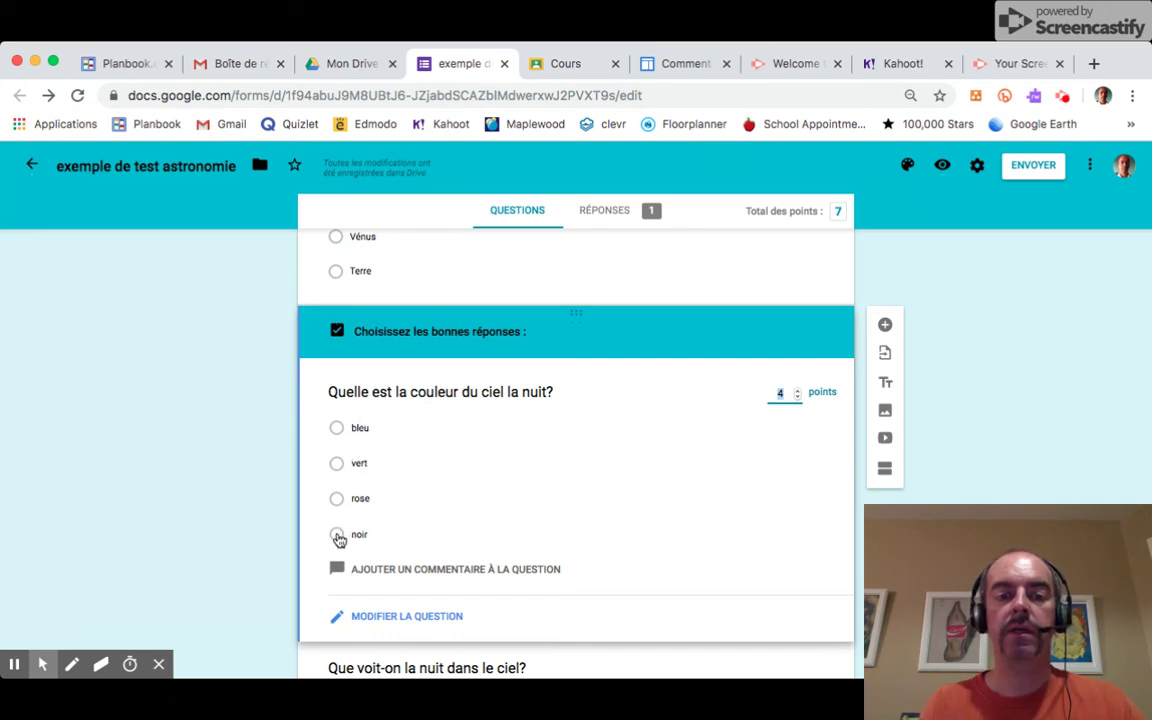
left_click(337, 535)
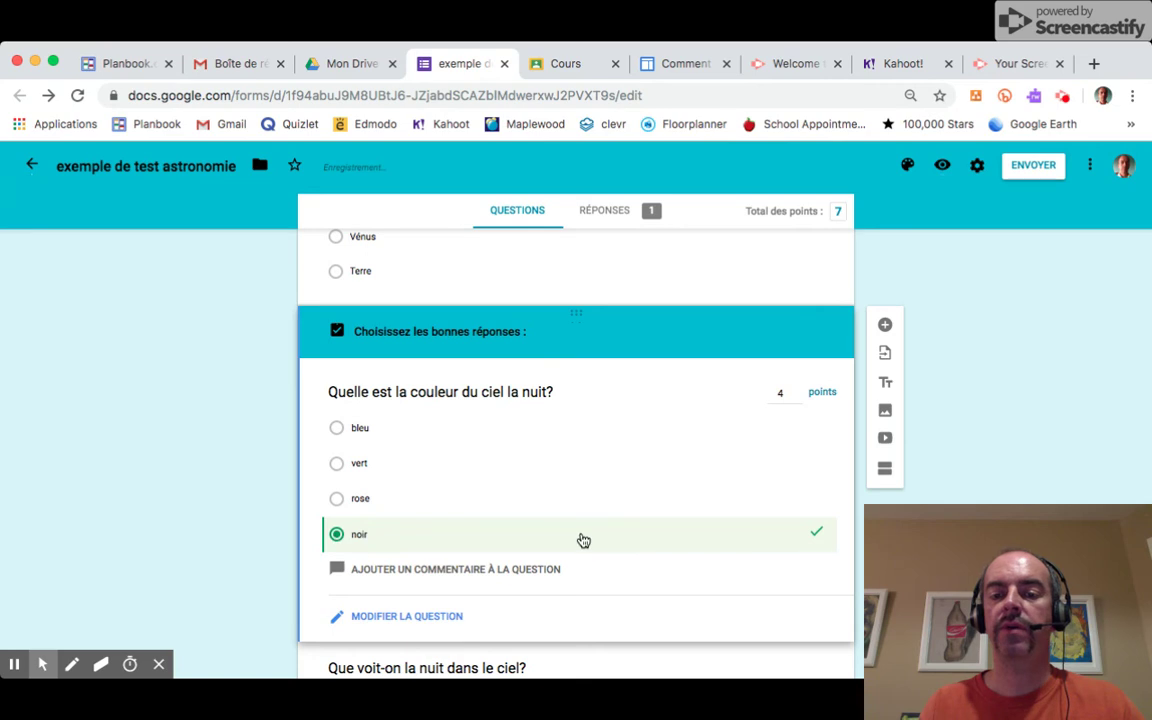
left_click(797, 400)
left_click(797, 400)
left_click(797, 400)
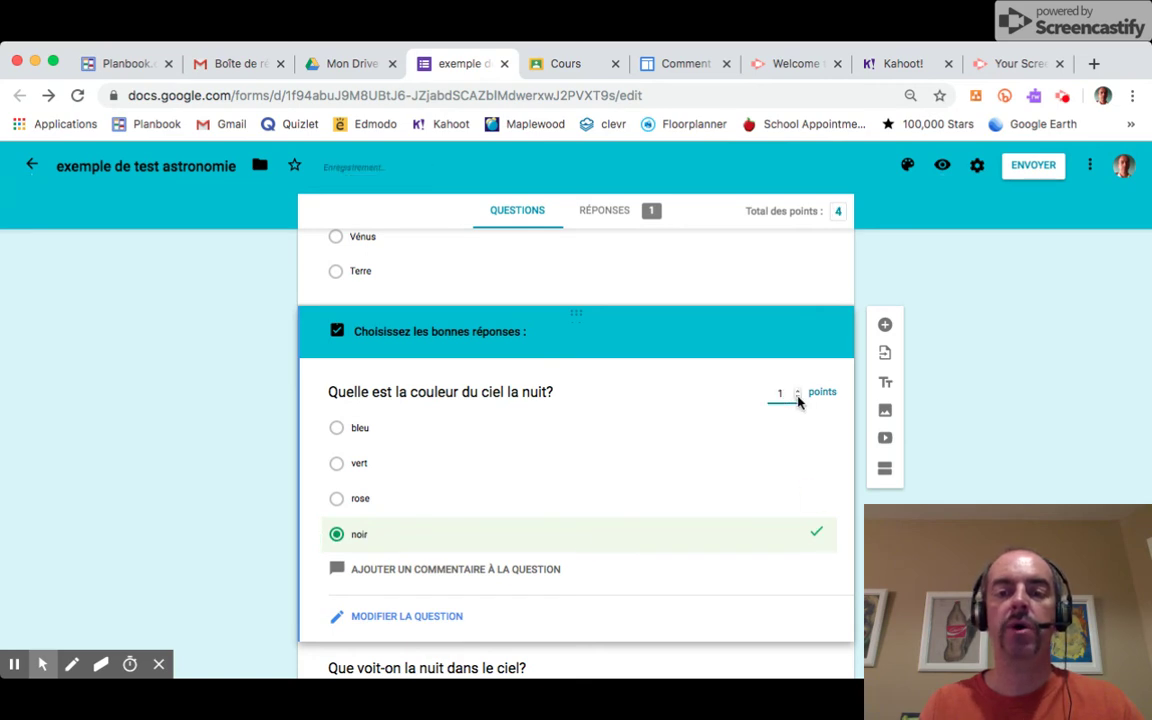
Step: Look over the form's questions and view the available theme options without changing any of them
scroll(985, 428, "down", 1)
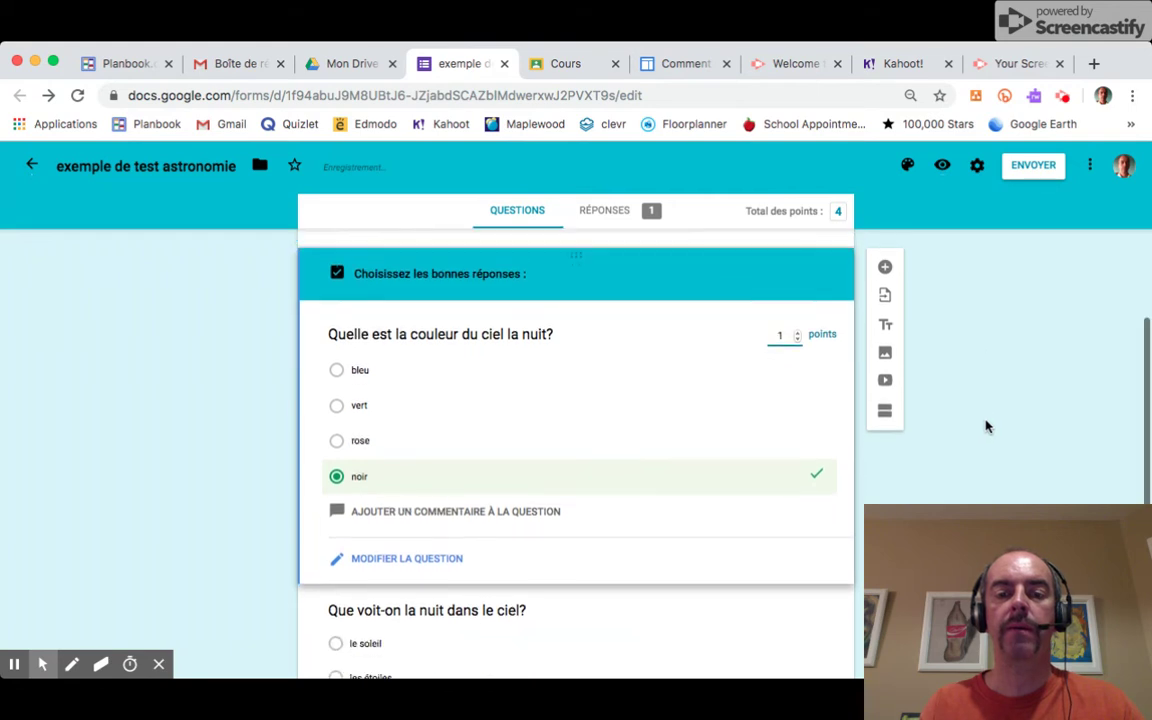
scroll(985, 427, "up", 5)
scroll(985, 427, "up", 1)
scroll(985, 427, "down", 3)
scroll(978, 414, "up", 3)
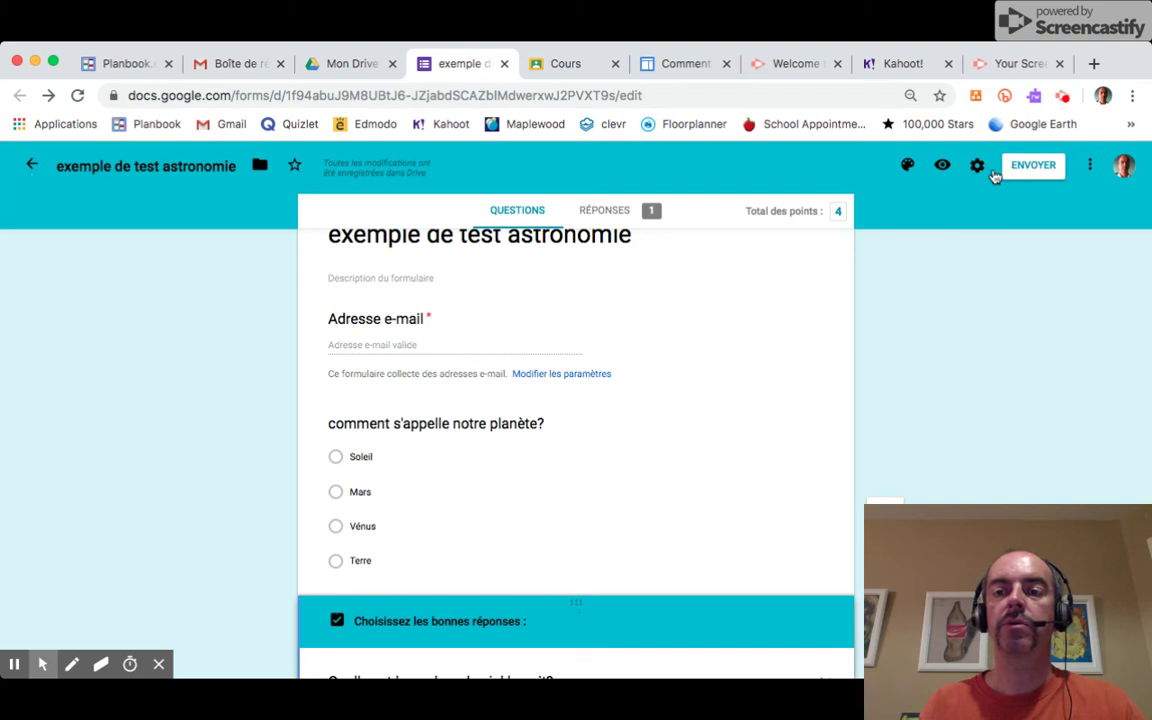
left_click(907, 168)
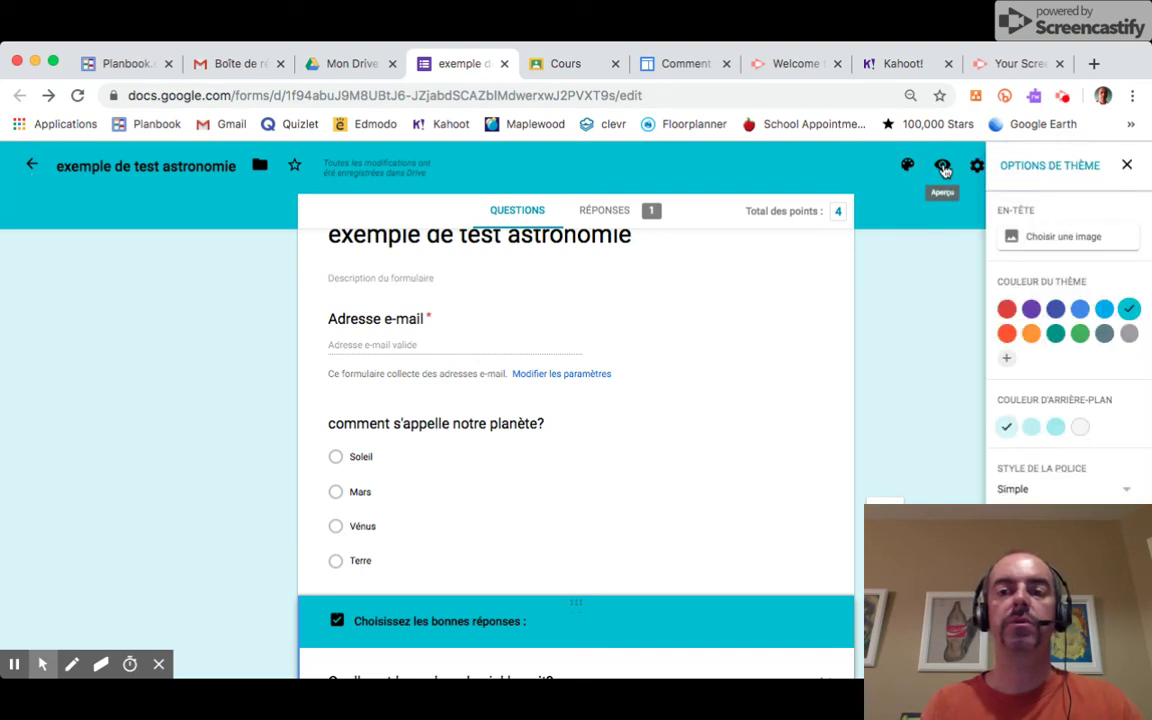
left_click(1126, 165)
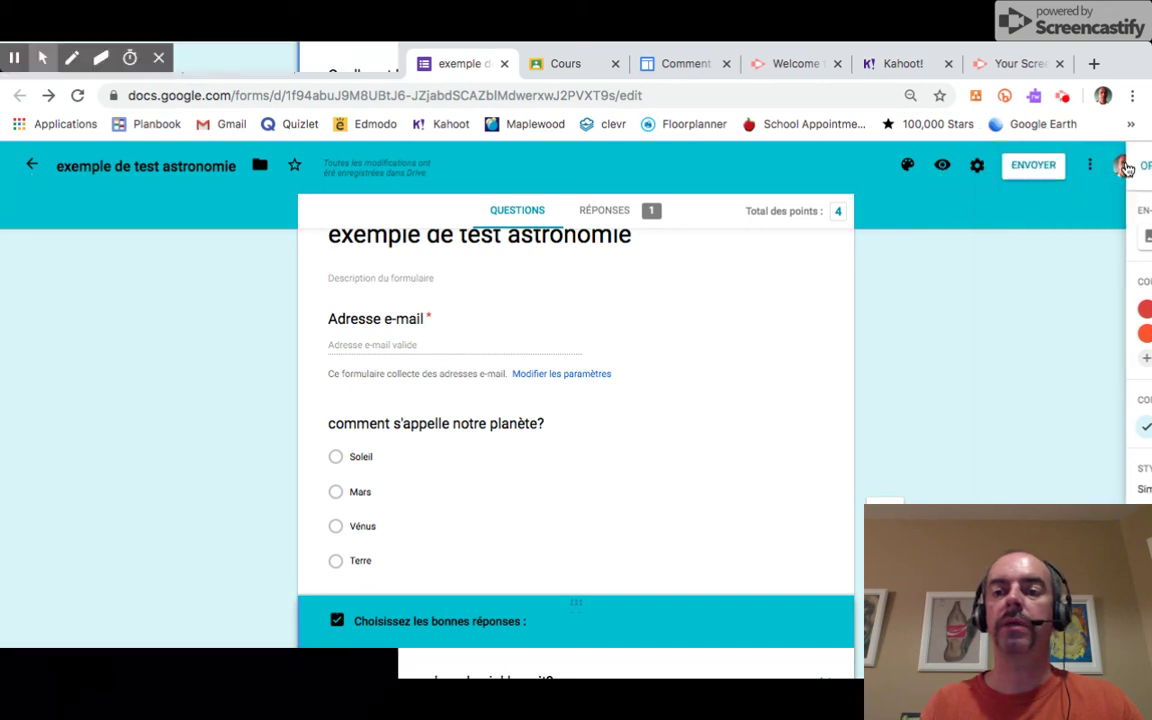
Step: Copy the form's full link from the sending options and close them without sending an e-mail
left_click(1036, 165)
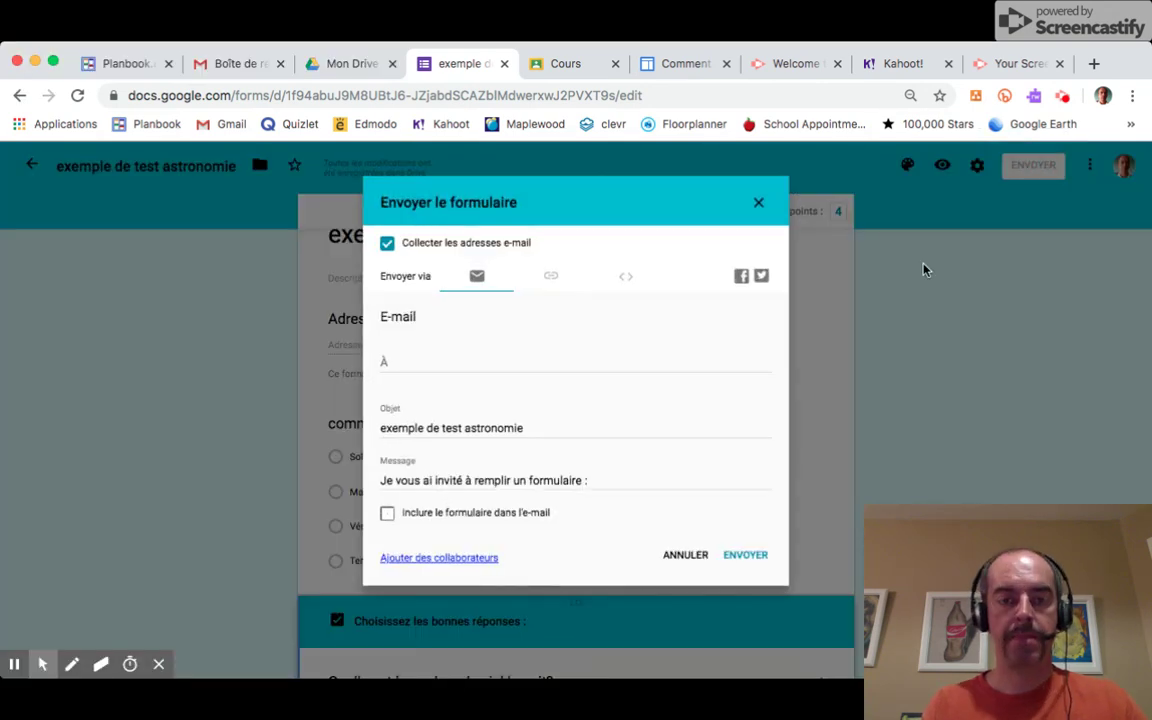
left_click(551, 278)
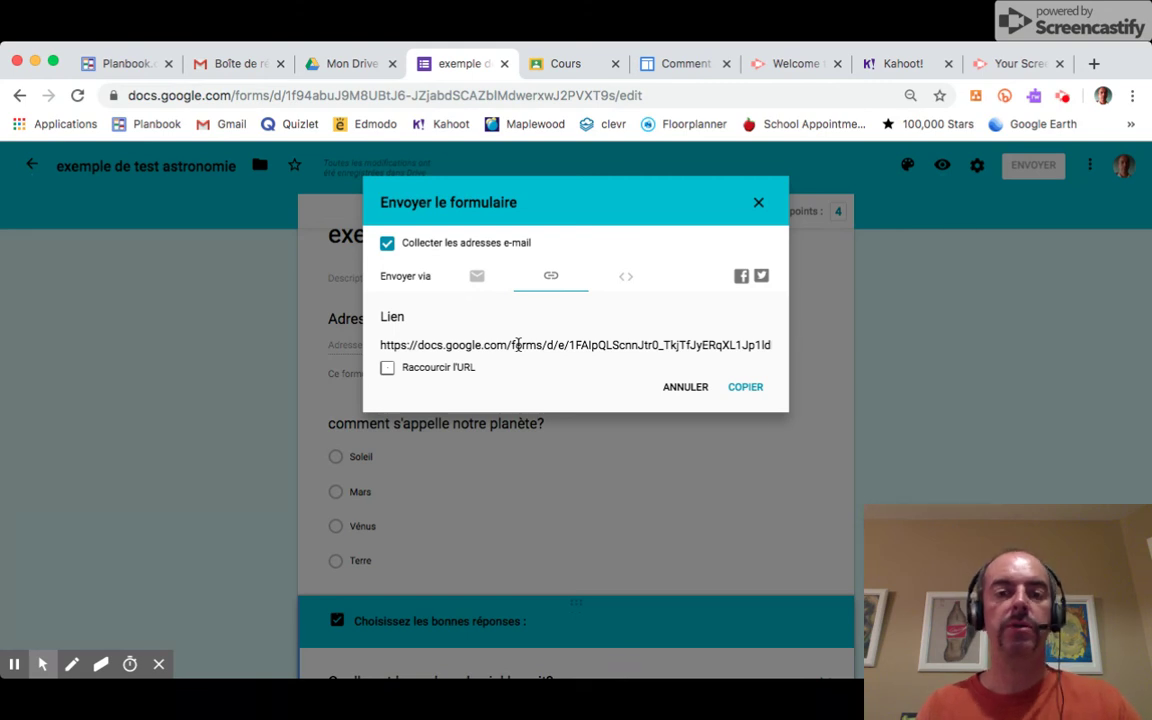
left_click(745, 387)
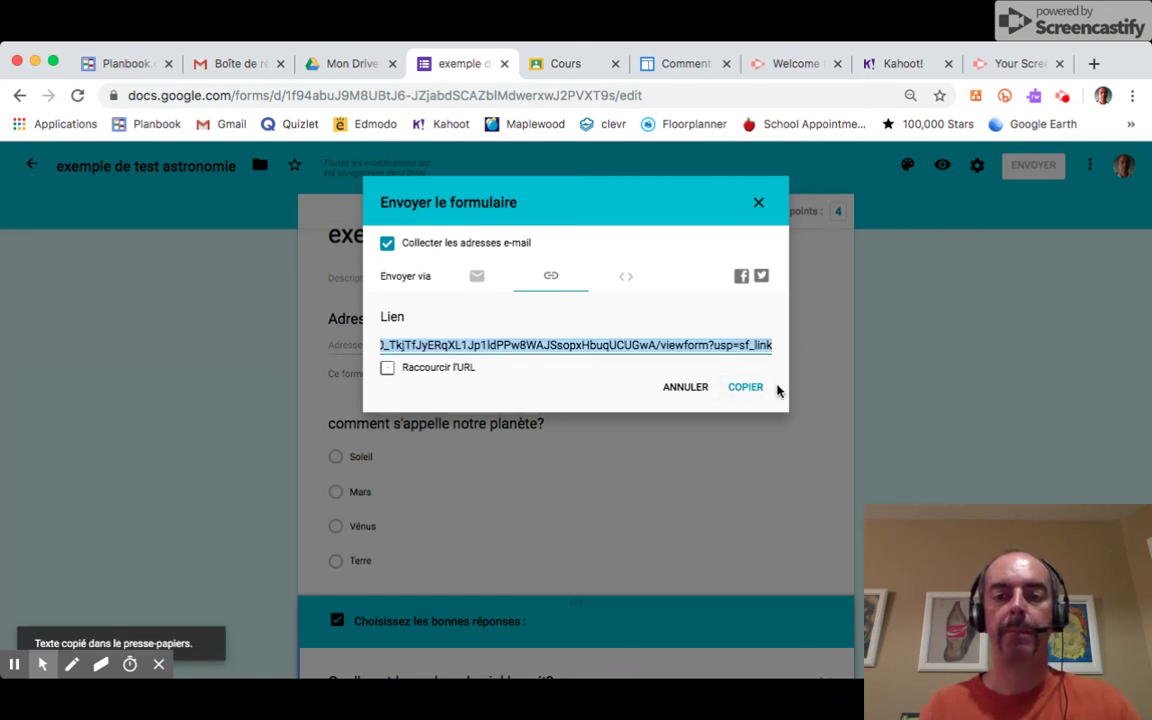
left_click(748, 389)
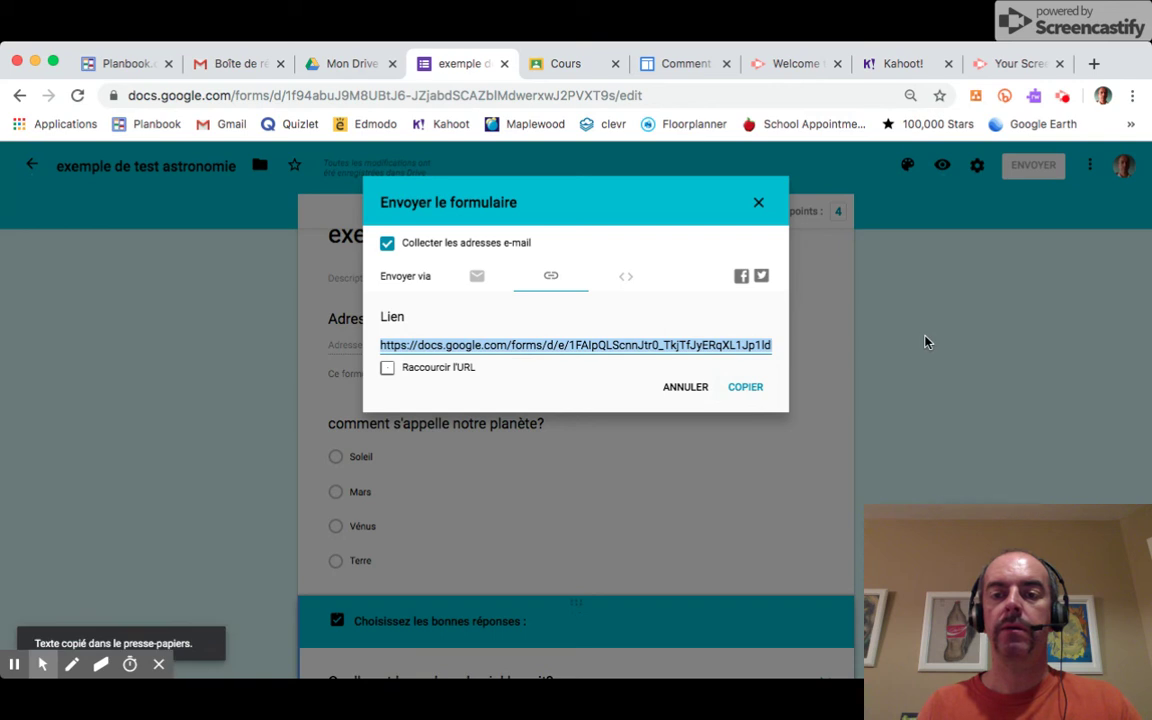
left_click(758, 202)
Step: Examine the sharing settings for adding collaborators, including the permission offered to invited users, and close them without inviting anyone
left_click(1091, 166)
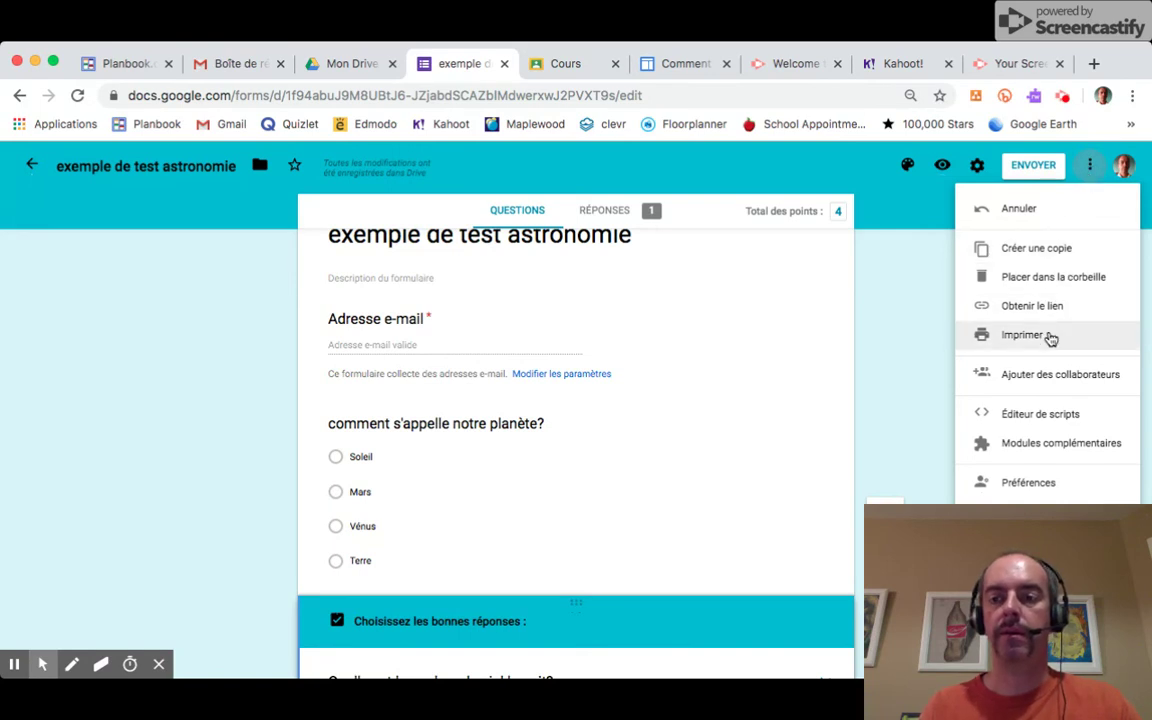
left_click(1005, 377)
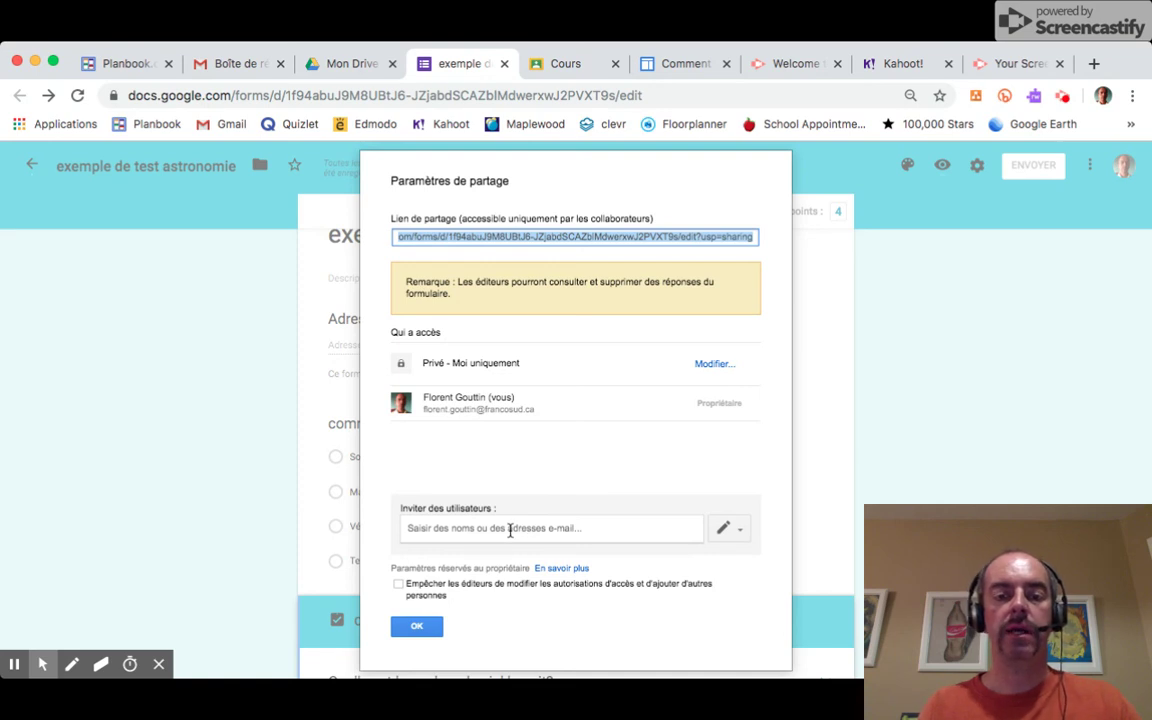
left_click(740, 533)
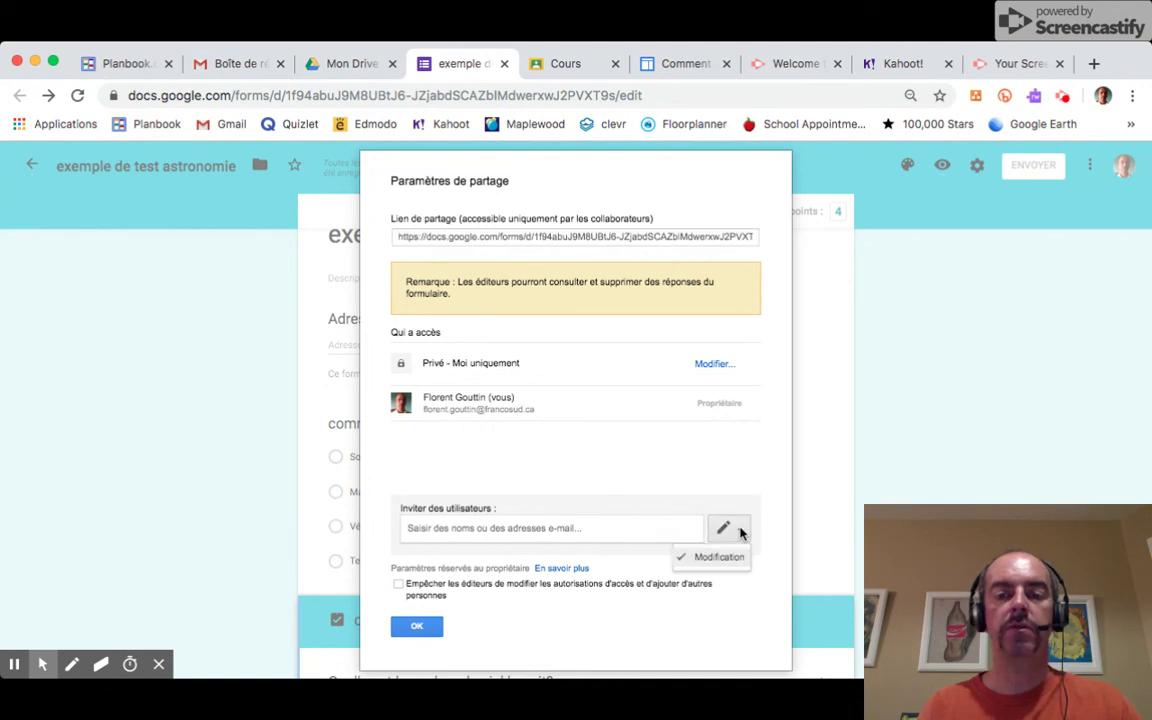
left_click(740, 533)
left_click(740, 533)
left_click(740, 533)
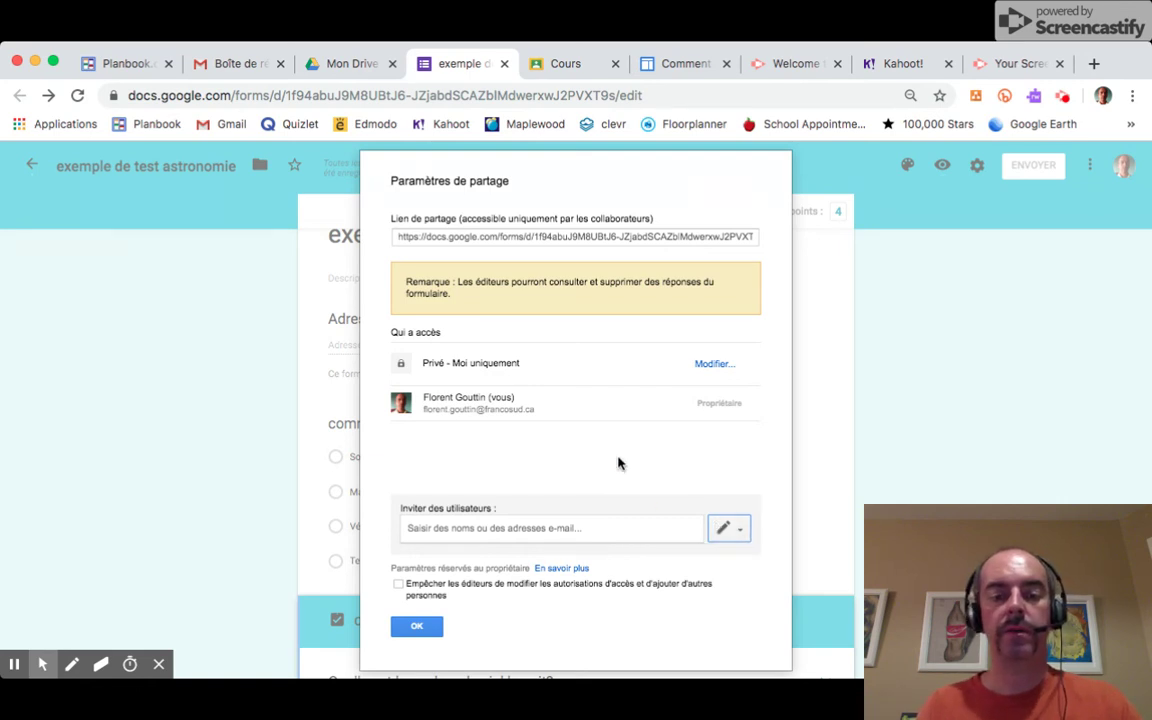
left_click(418, 626)
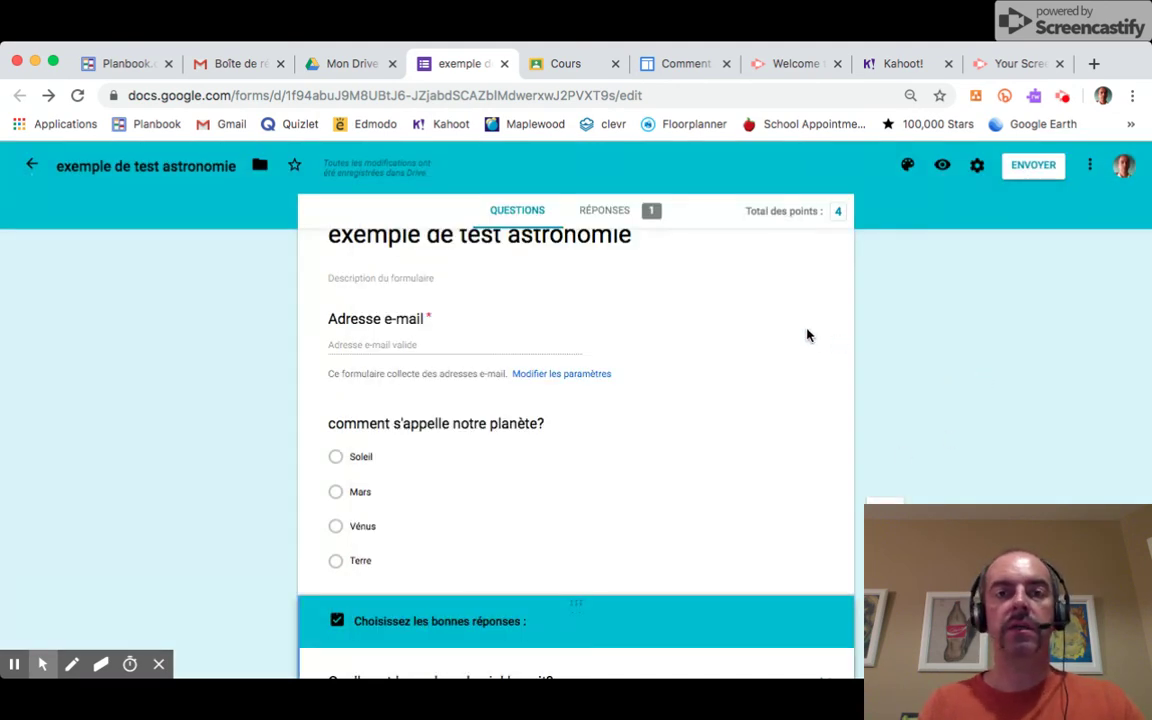
Step: Review the summary of the form's responses, including the statistics, points distribution and scores
left_click(603, 212)
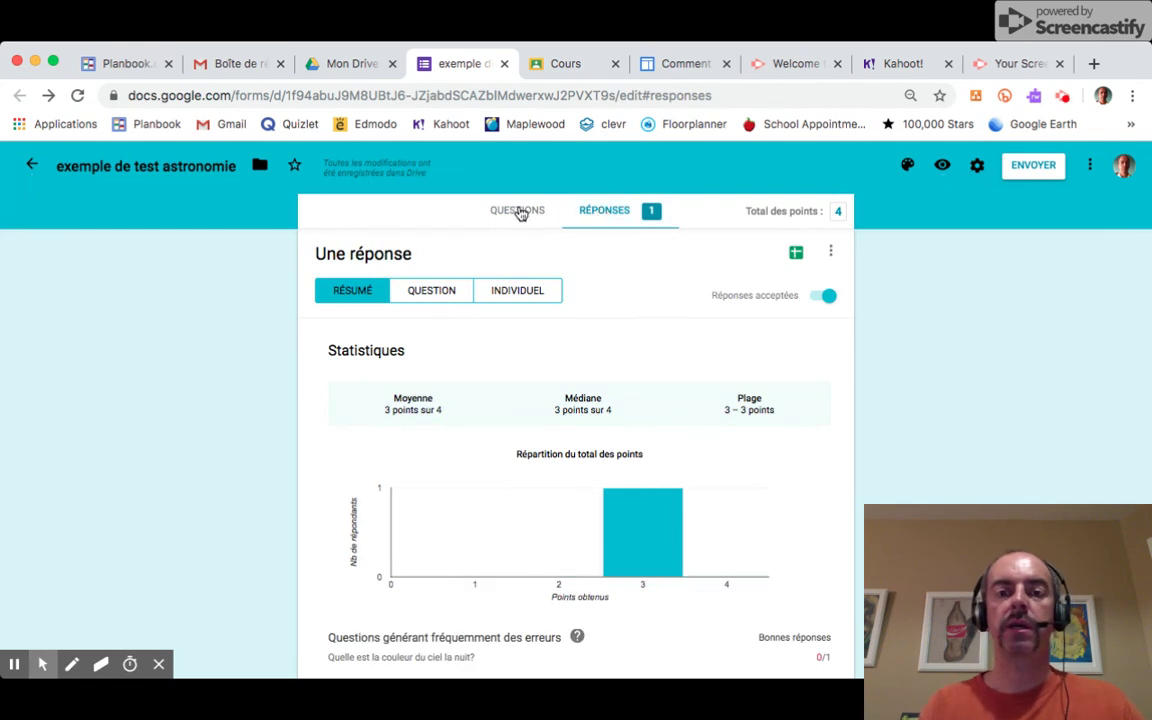
scroll(589, 375, "down", 5)
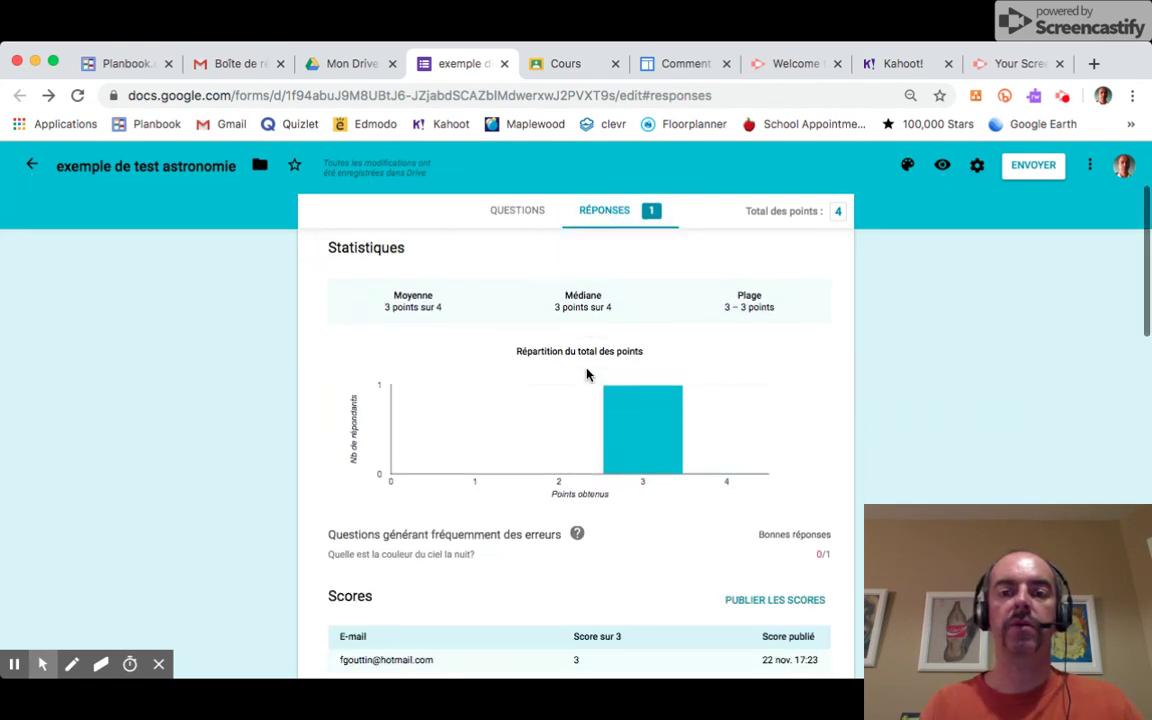
scroll(571, 356, "up", 5)
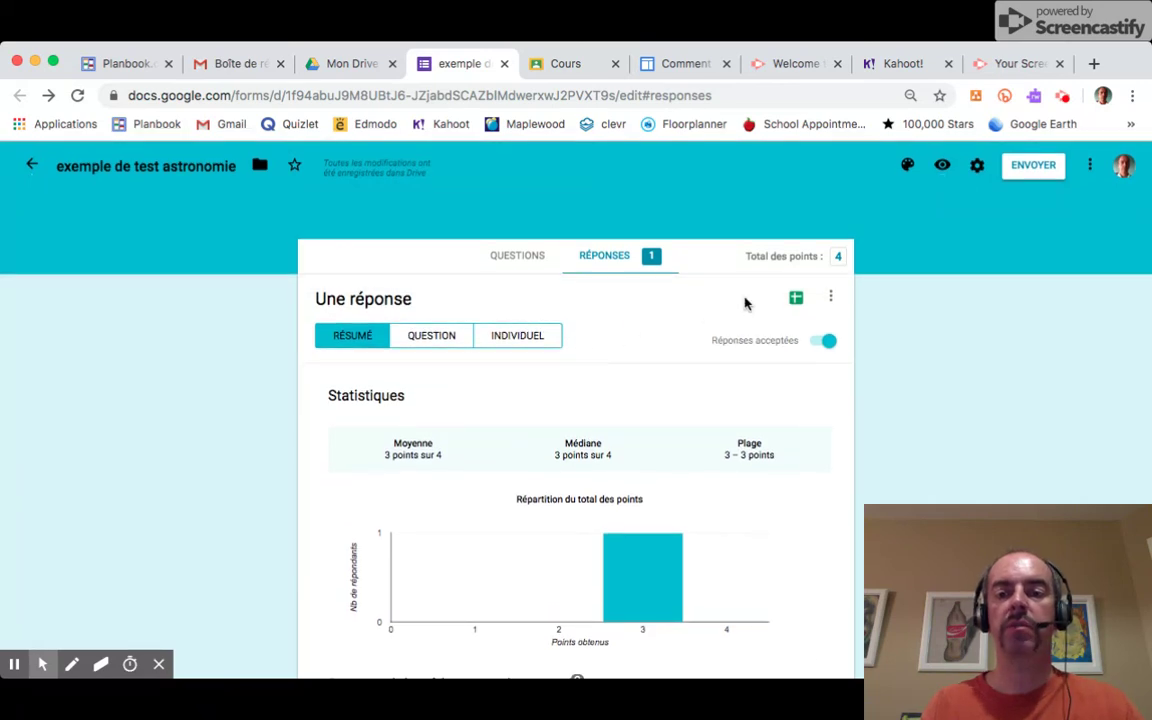
Step: View the destination options for saving the responses to a spreadsheet and cancel without creating one
left_click(797, 300)
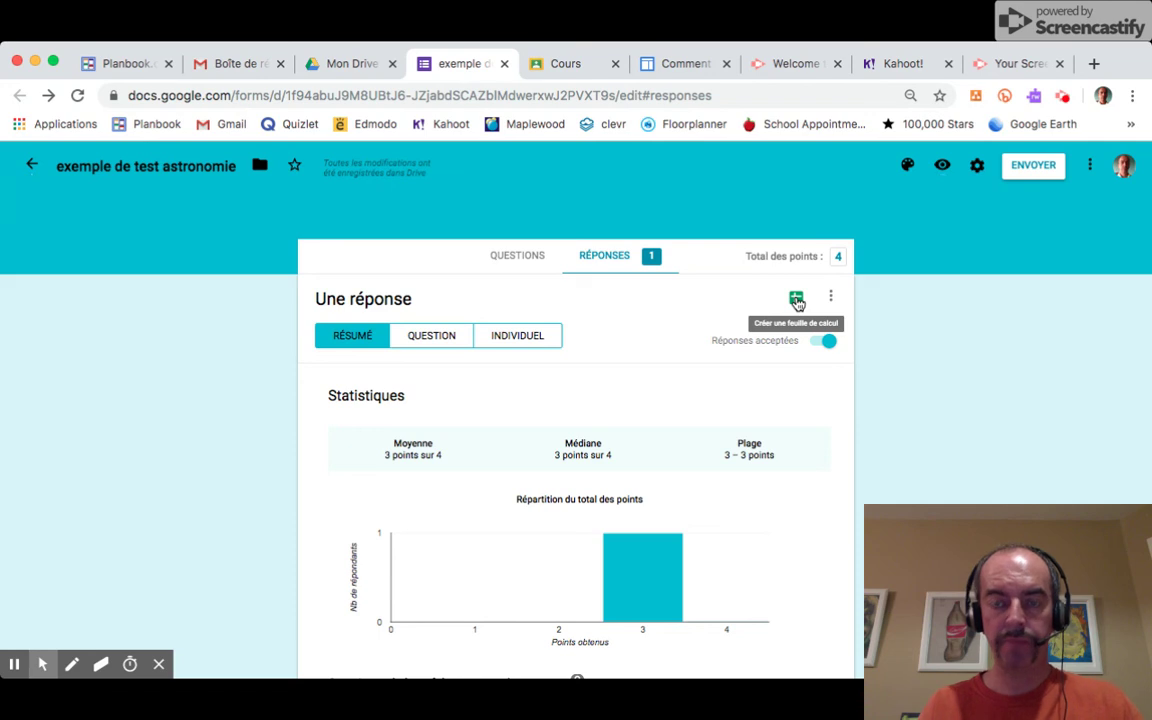
left_click(797, 300)
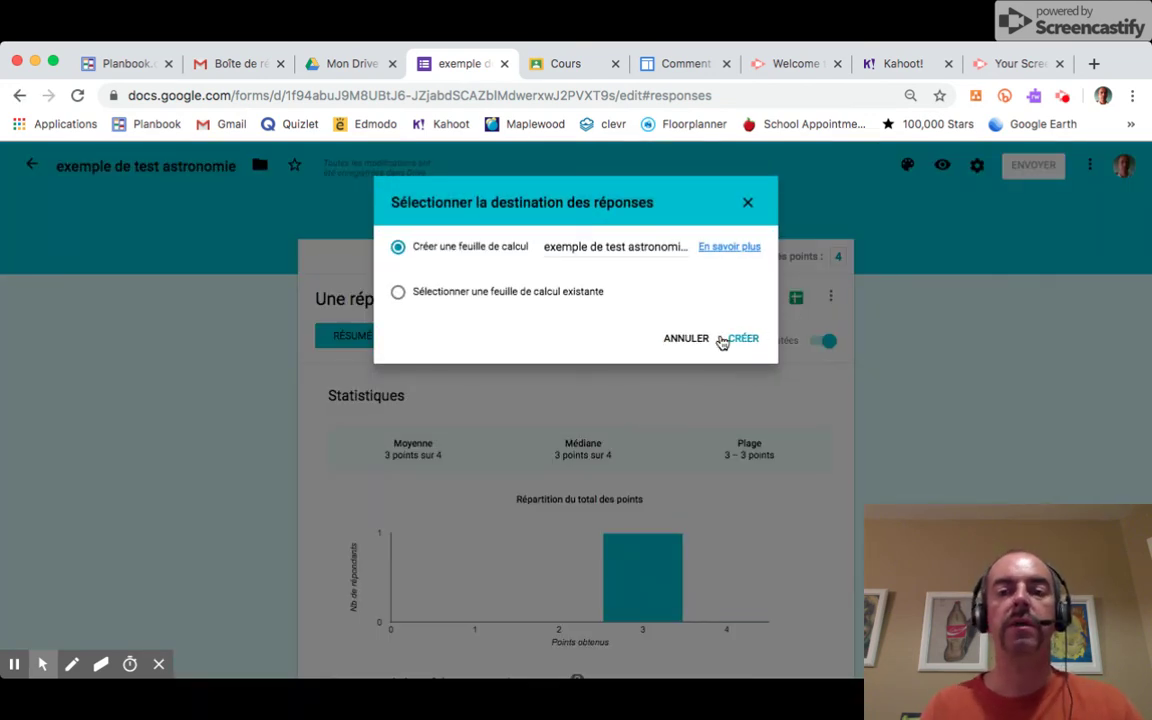
left_click(686, 337)
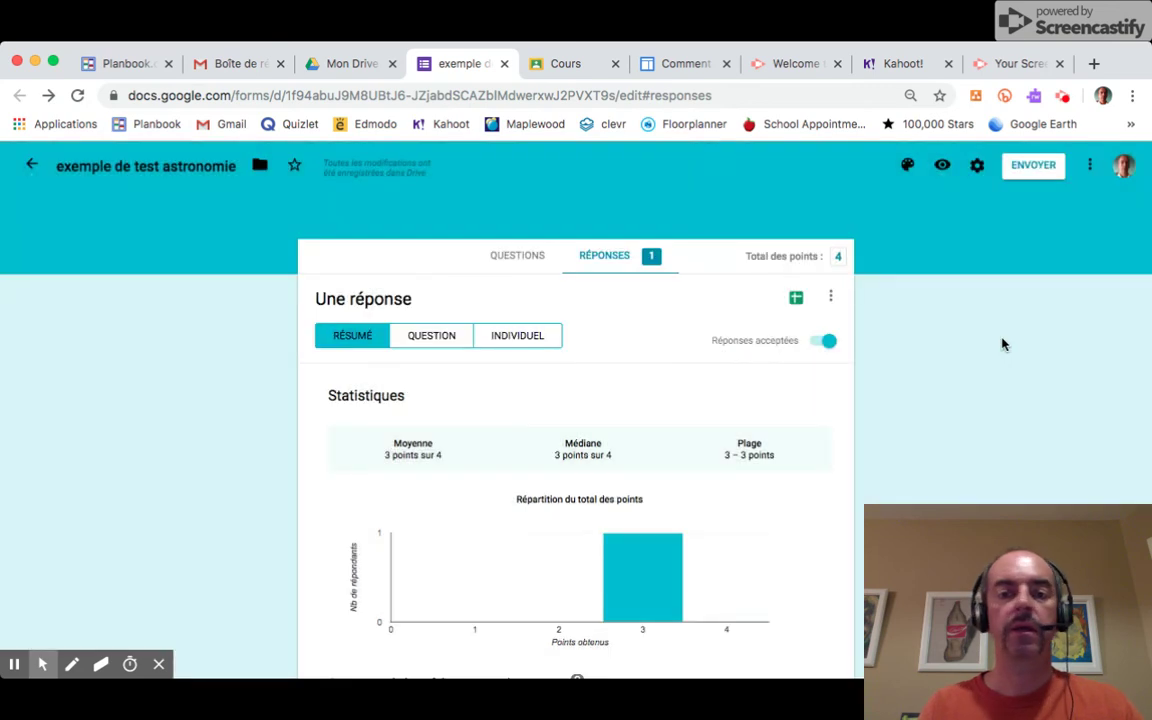